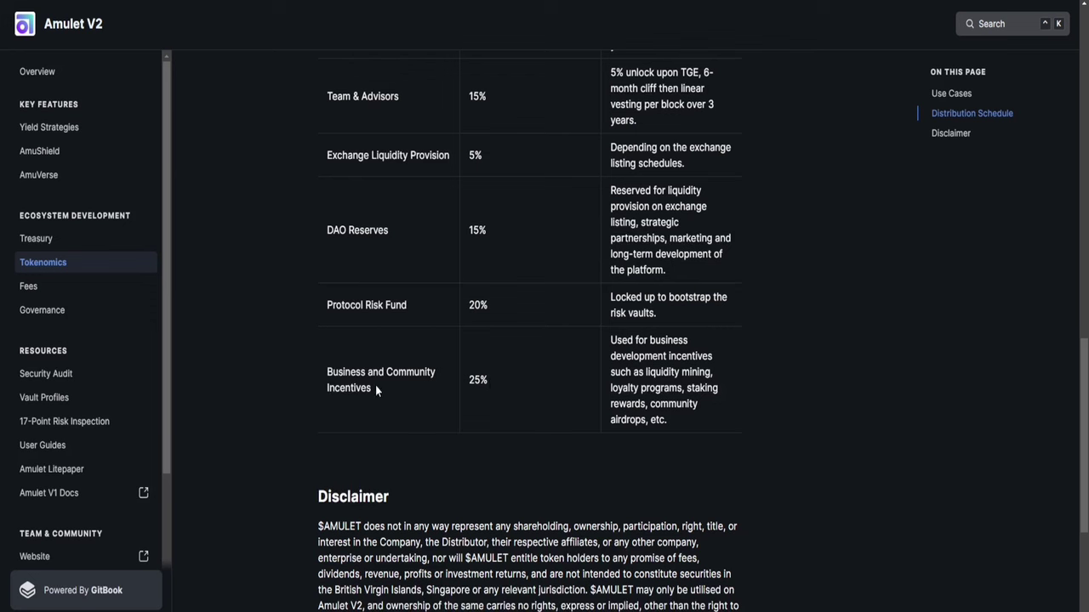
- Review the airdrops allocation described for Business and Community Incentives in the Amulet V2 tokenomics distribution schedule
left_click_drag(613, 417, 664, 420)
left_click(652, 416)
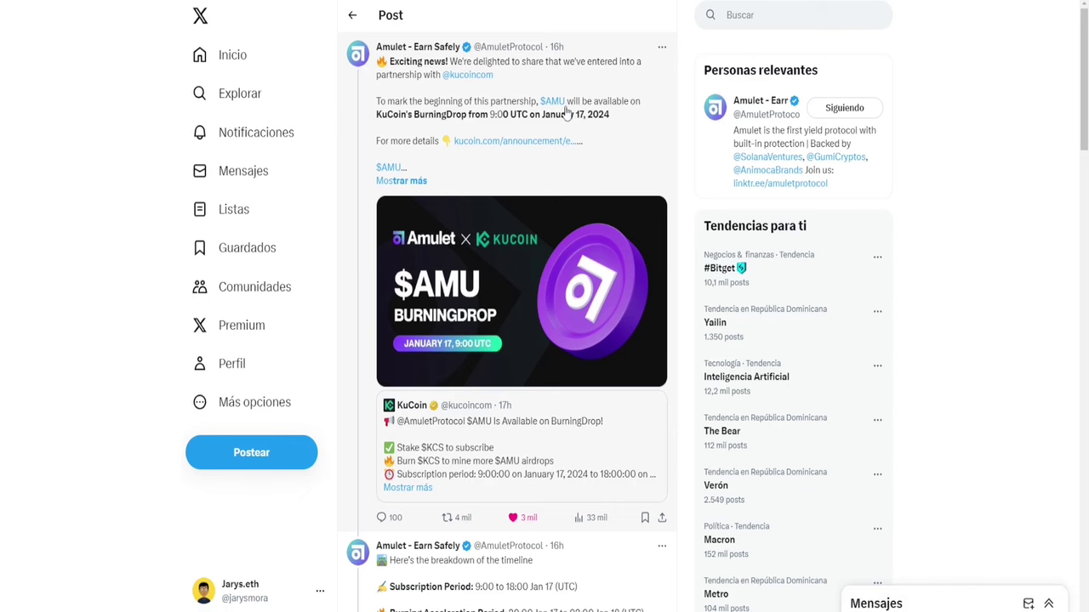
- Switch to Amulet's X post and read the $AMU BurningDrop announcement with KuCoin and its timeline breakdown
scroll(568, 273, "down", 5)
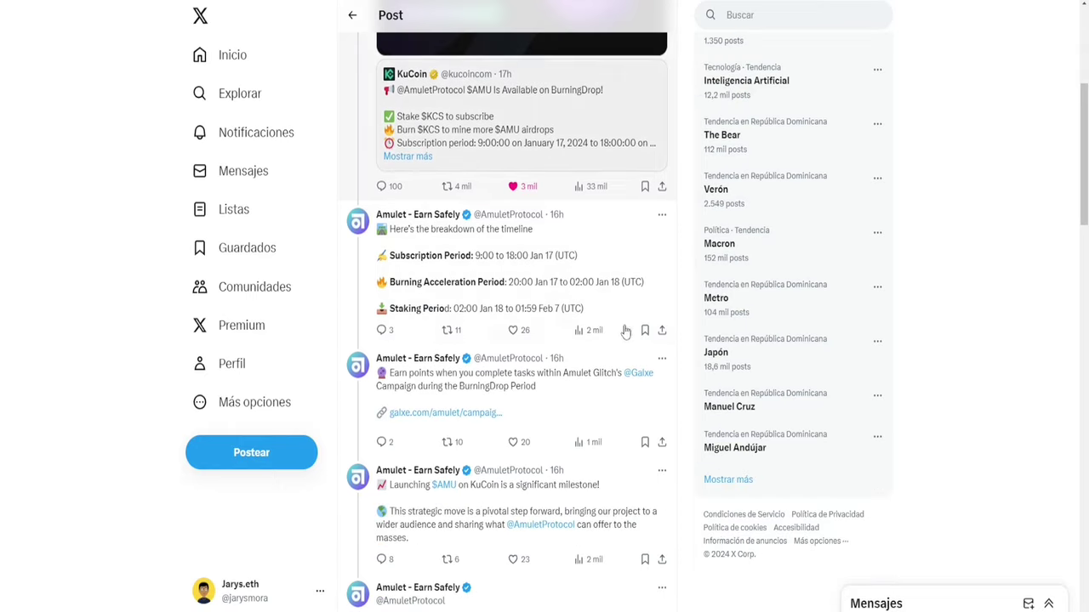
scroll(568, 273, "up", 5)
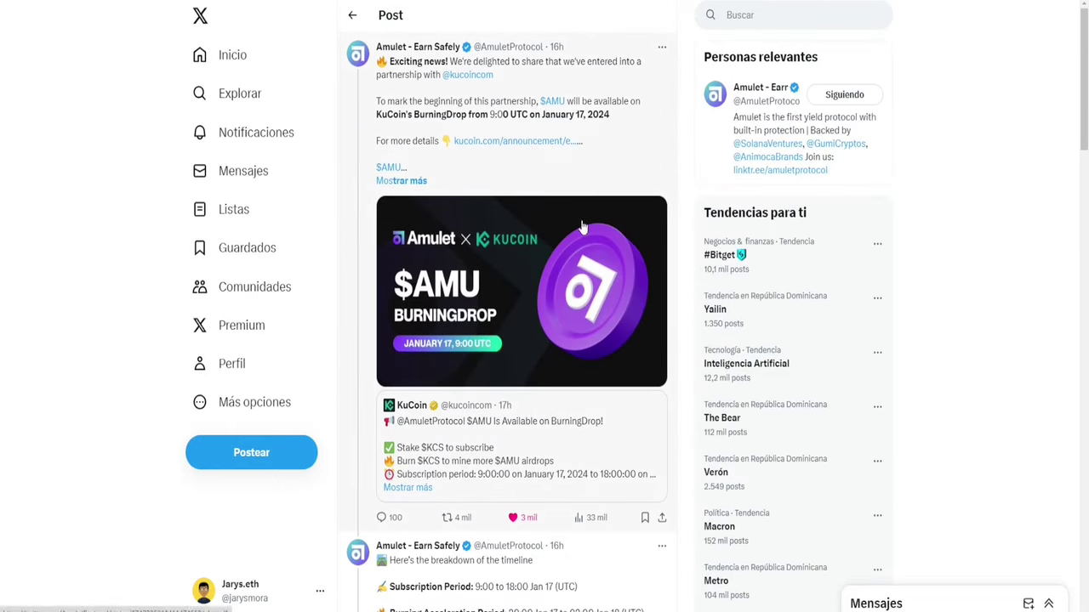
scroll(561, 239, "down", 1)
scroll(553, 272, "up", 1)
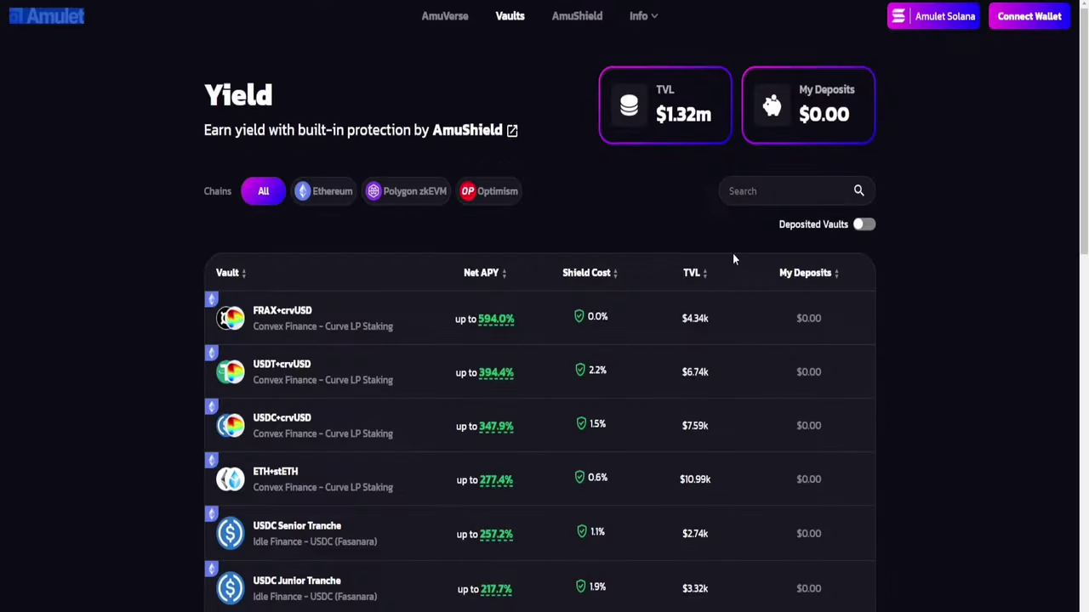
- Switch to the Amulet app's Yield vaults page and connect the wallet
scroll(644, 348, "down", 1)
scroll(644, 348, "up", 1)
left_click(128, 47)
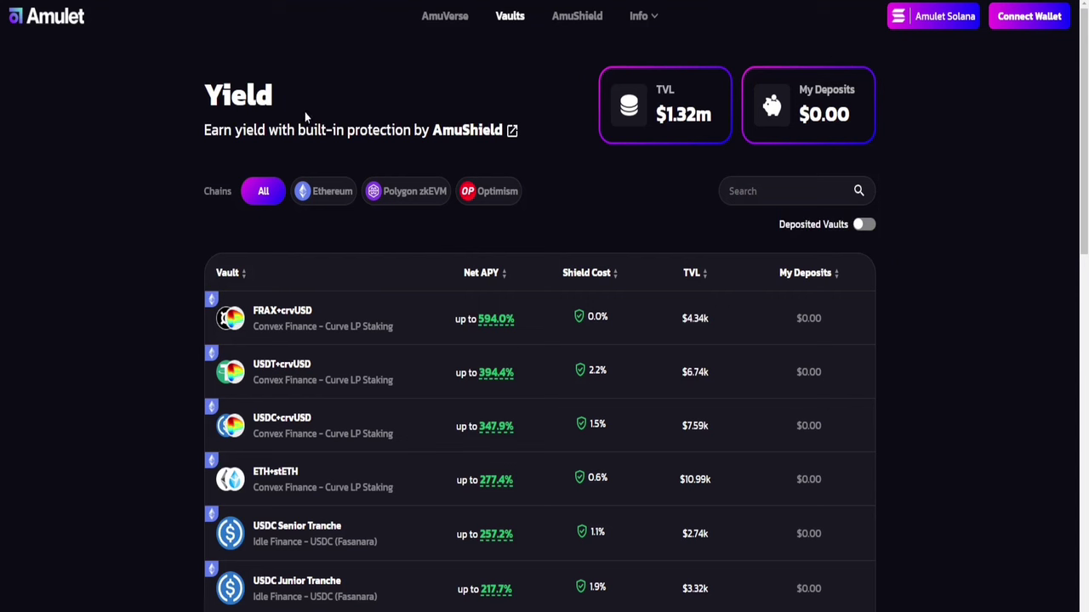
left_click(1026, 28)
left_click(548, 260)
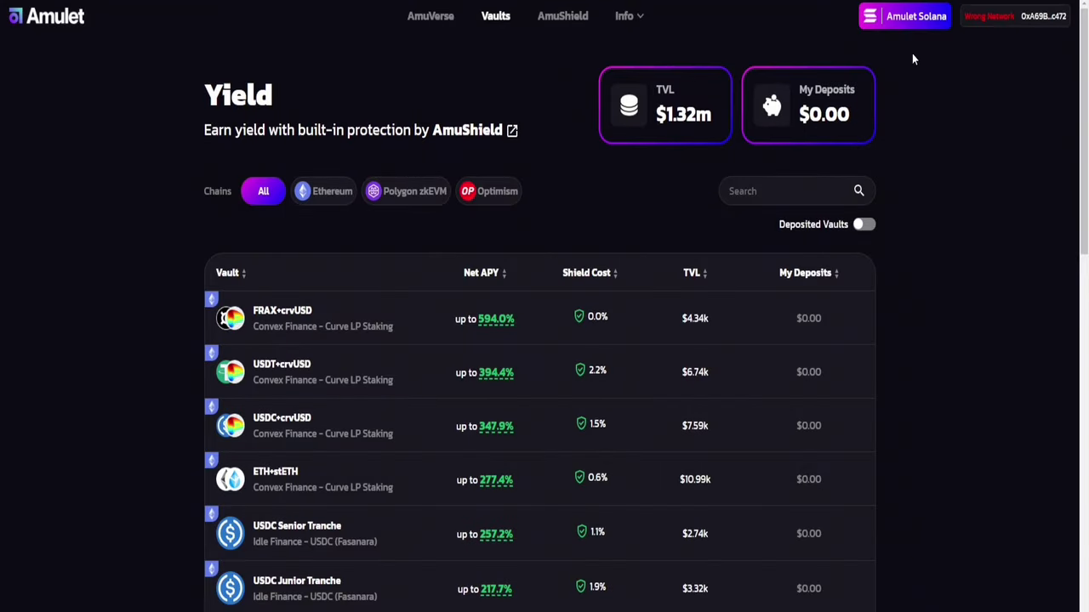
- Open the AmuVerse page and look through its referral codes and crystals leaderboard
left_click(431, 20)
scroll(386, 296, "down", 4)
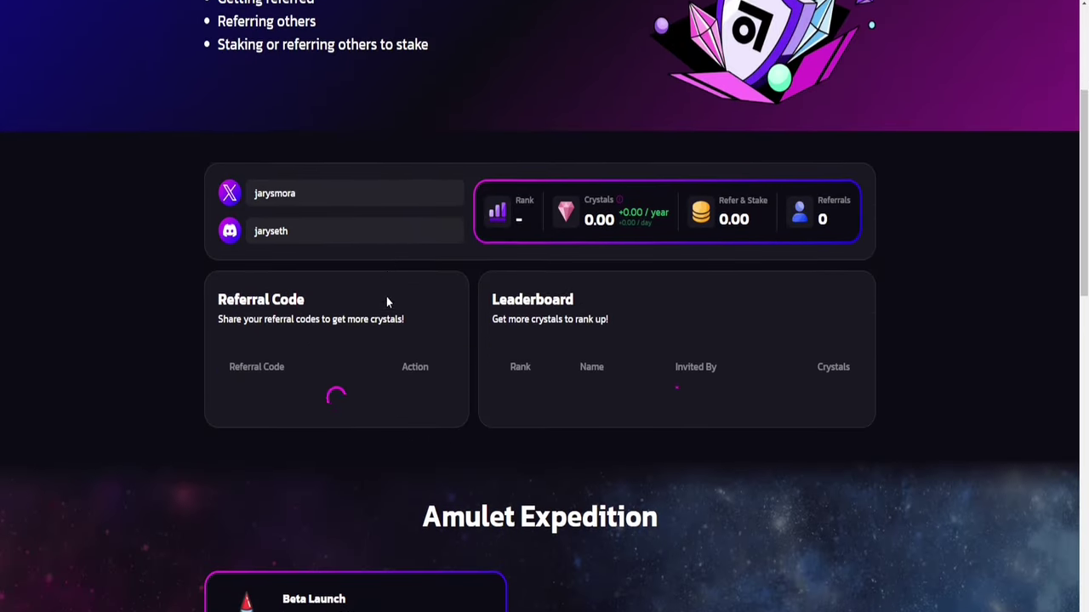
scroll(767, 282, "down", 2)
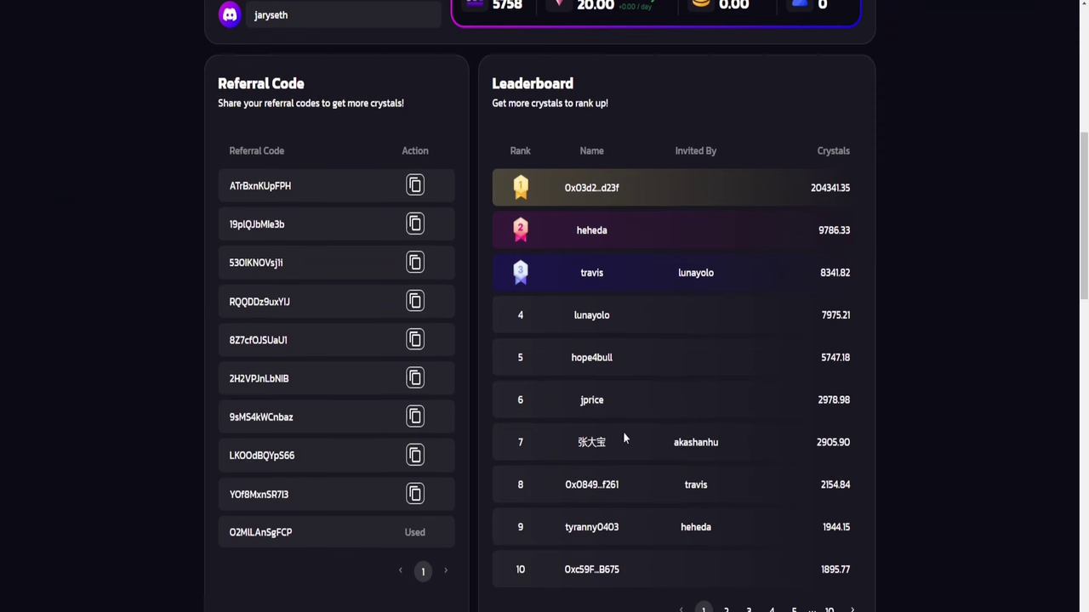
scroll(628, 416, "up", 2)
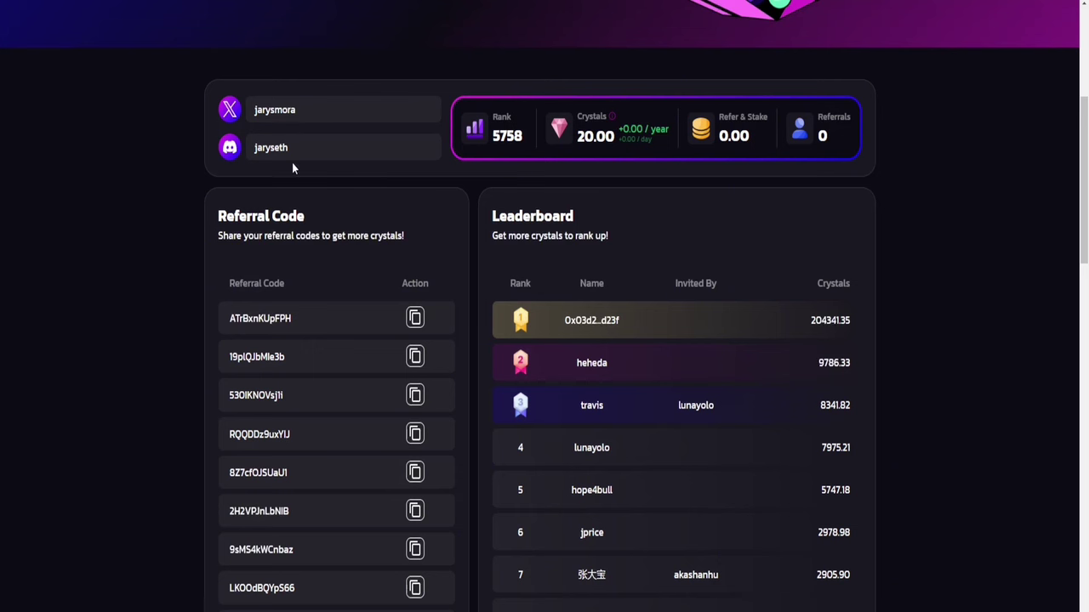
- Examine the linked X and Discord accounts, the crystals statistics, the ways to obtain crystals and the available referral codes
scroll(523, 207, "up", 1)
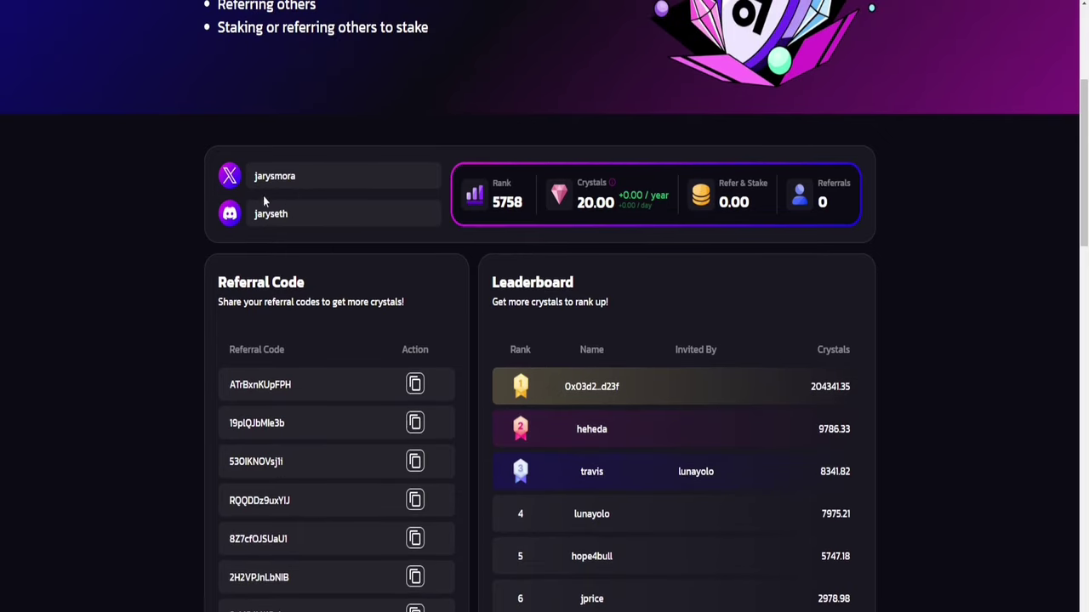
scroll(574, 242, "up", 2)
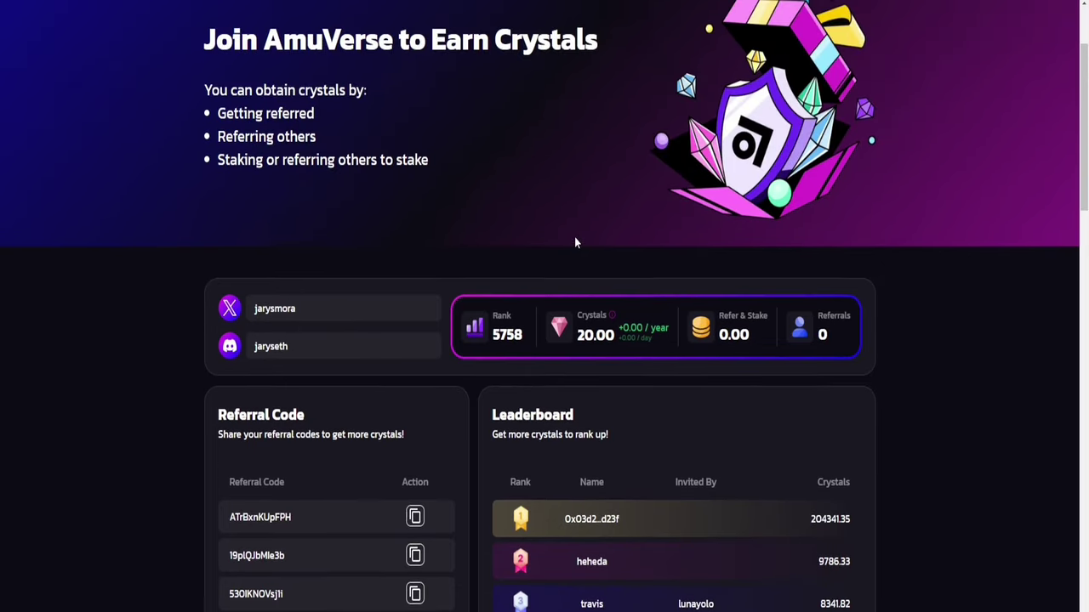
scroll(579, 240, "down", 4)
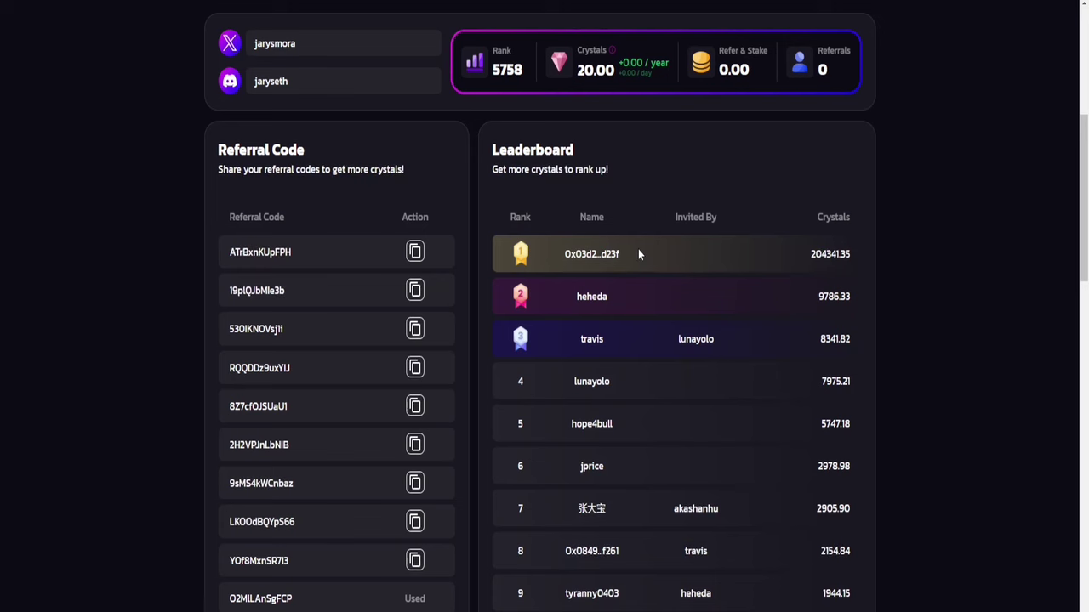
scroll(639, 253, "up", 2)
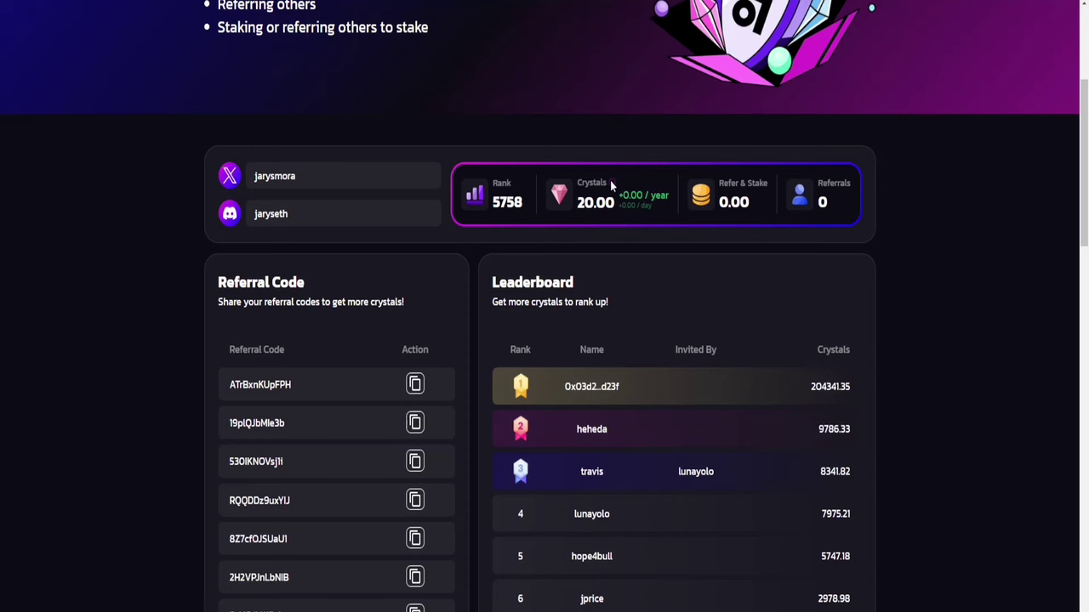
scroll(703, 255, "down", 1)
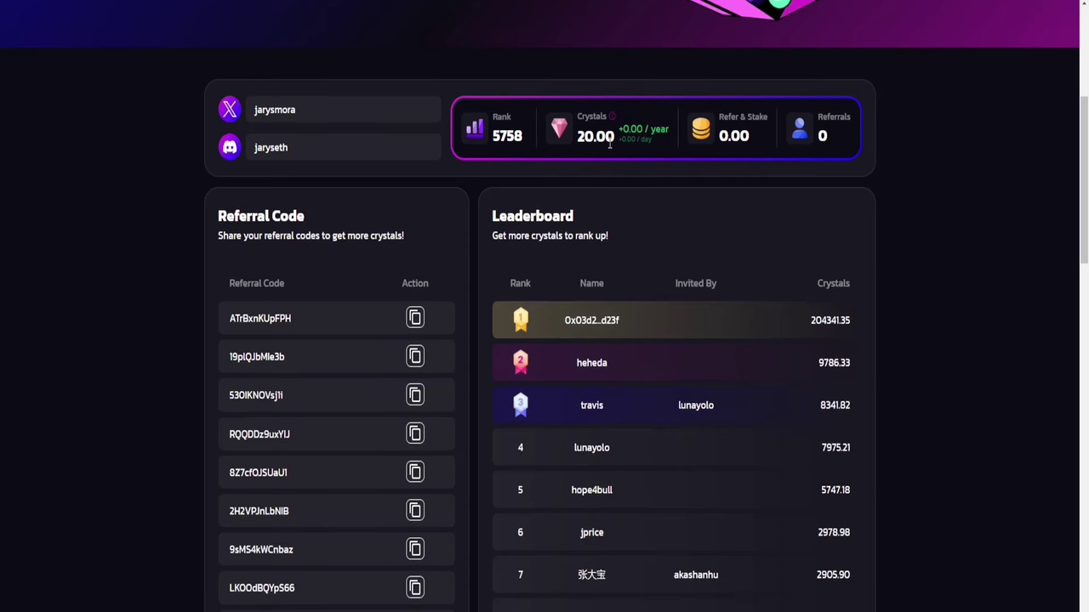
scroll(652, 170, "up", 2)
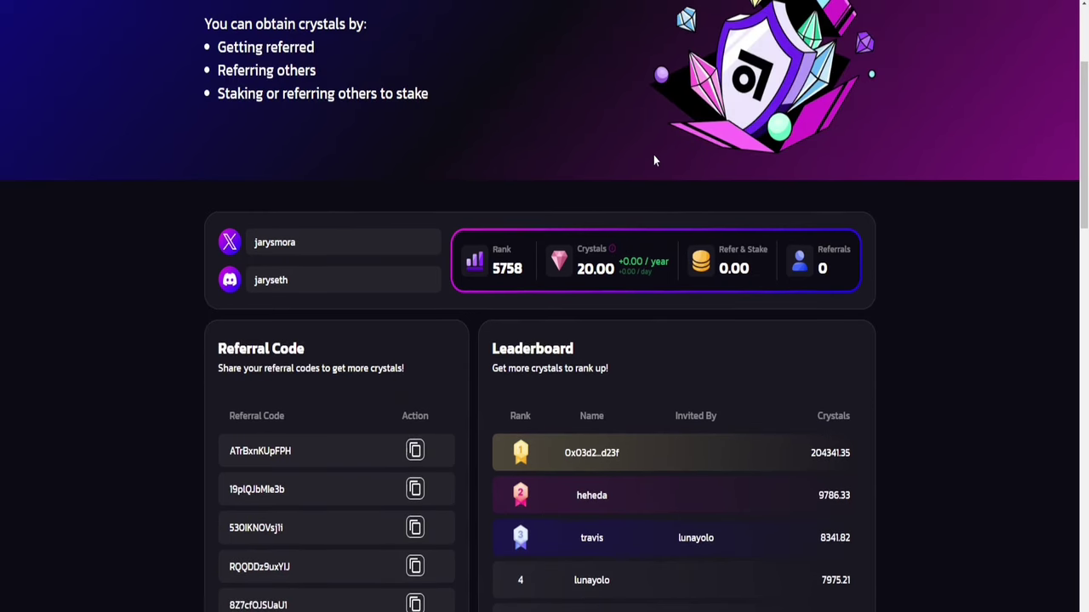
scroll(653, 160, "down", 3)
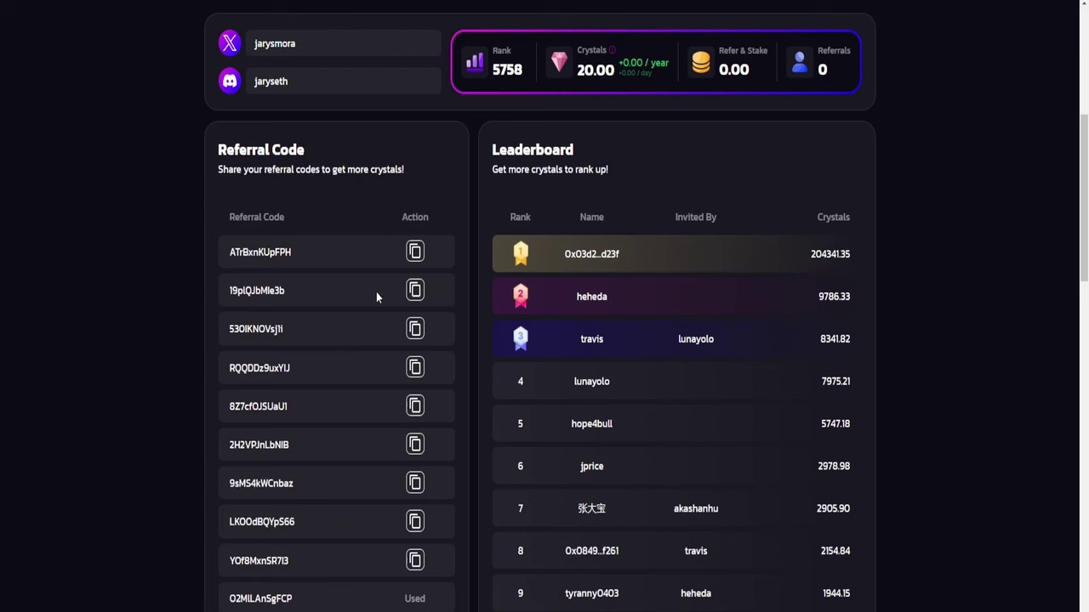
scroll(451, 285, "up", 1)
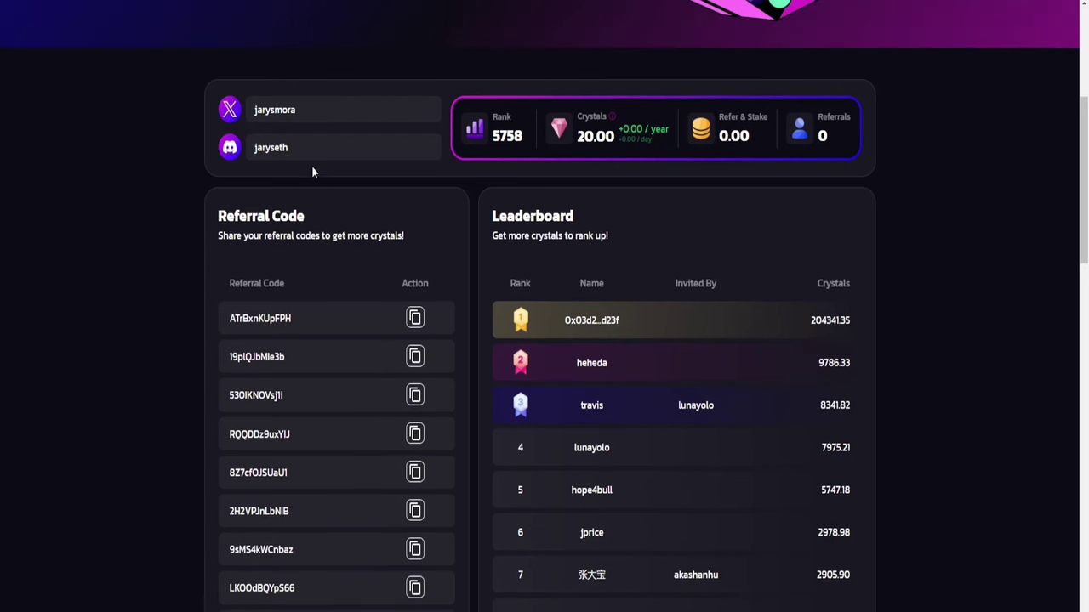
scroll(629, 209, "up", 1)
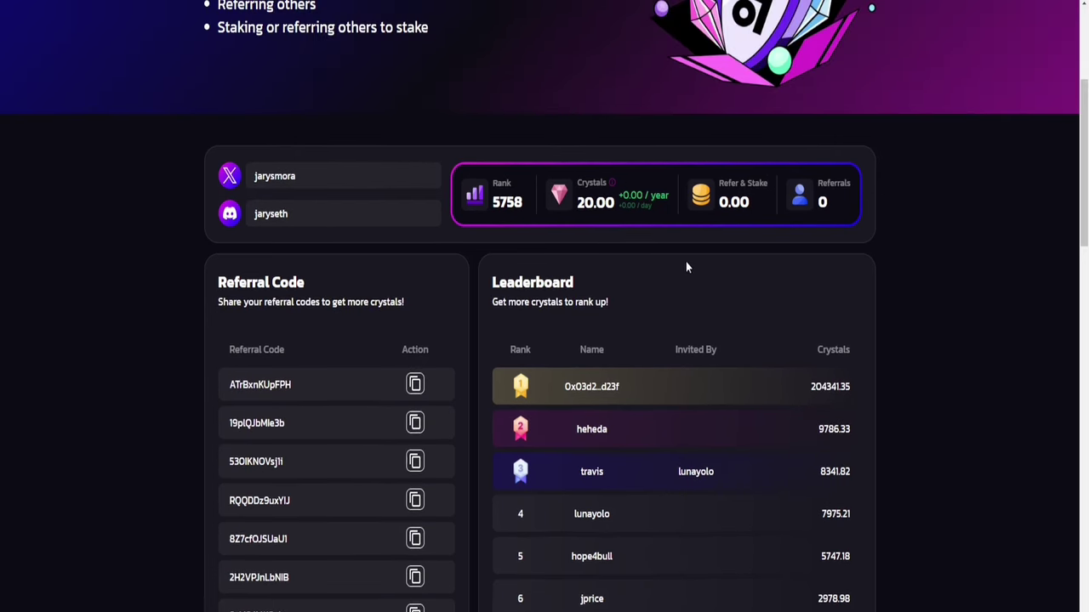
scroll(550, 212, "up", 2)
scroll(629, 341, "up", 2)
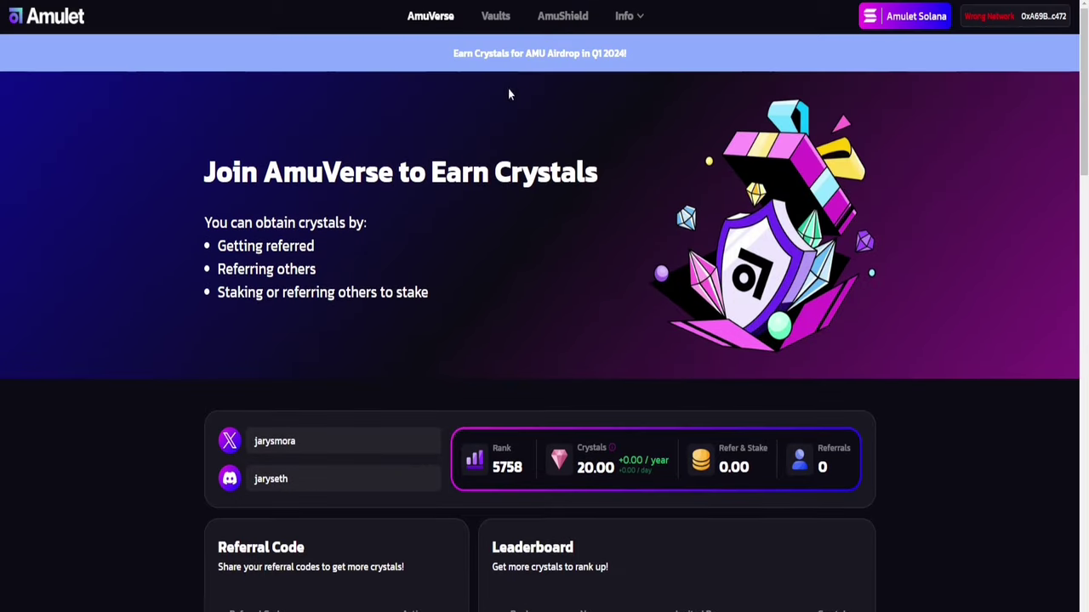
- Open the Vaults page, browse the vault list and inspect the Net APY breakdown of the FRAX+crvUSD vault
left_click(493, 17)
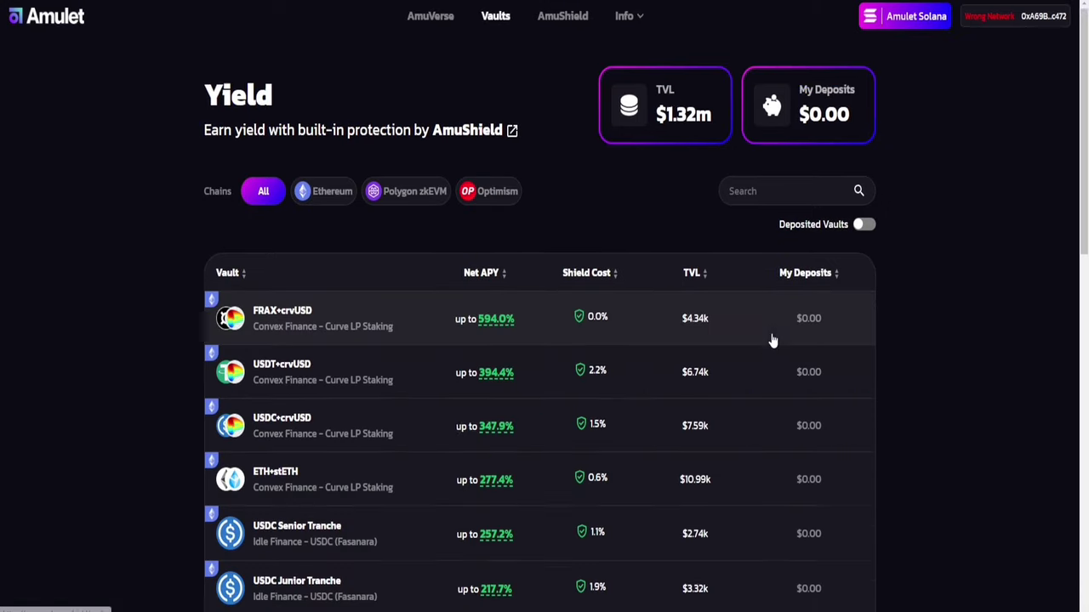
scroll(772, 340, "down", 2)
scroll(357, 290, "down", 2)
scroll(321, 369, "down", 3)
scroll(413, 365, "up", 3)
scroll(498, 291, "up", 3)
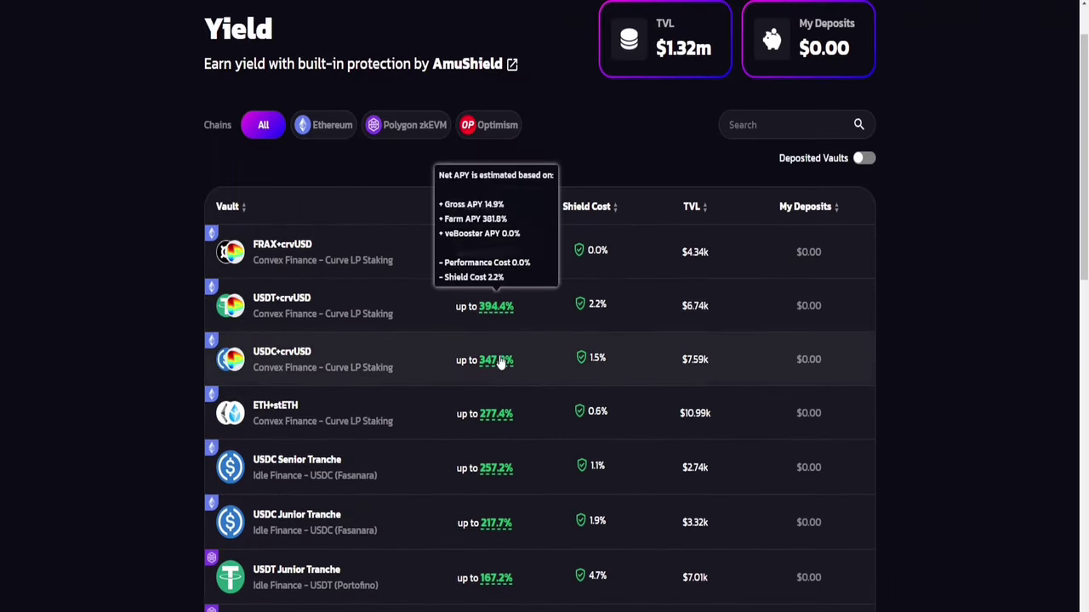
mouse_move(502, 260)
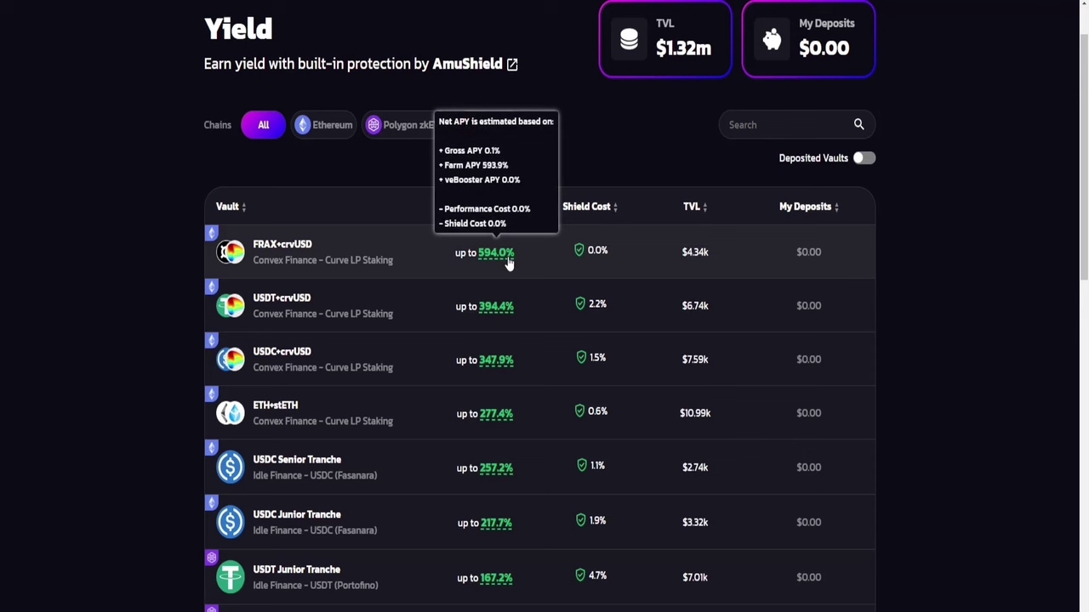
- Review the supported chains and the Shield Cost of the listed yield vaults
scroll(734, 291, "down", 1)
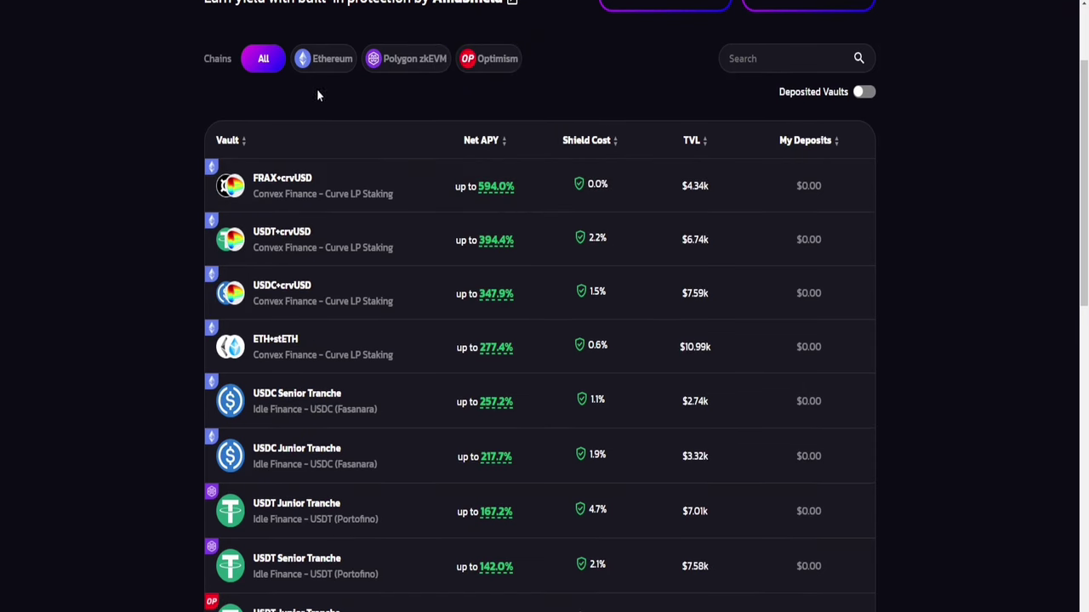
scroll(324, 68, "up", 1)
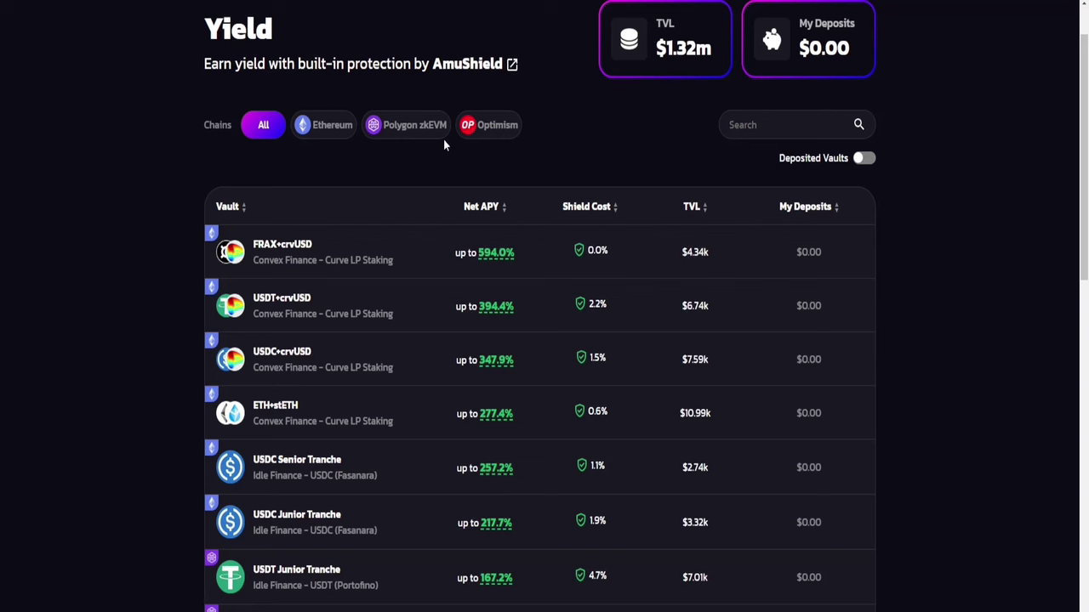
scroll(334, 139, "up", 1)
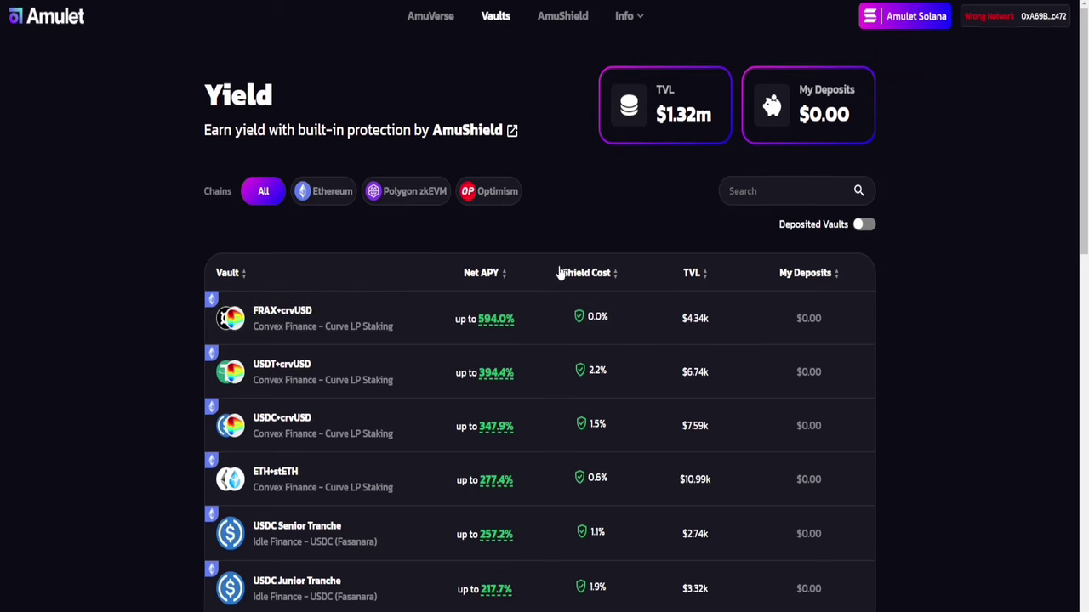
scroll(505, 436, "down", 2)
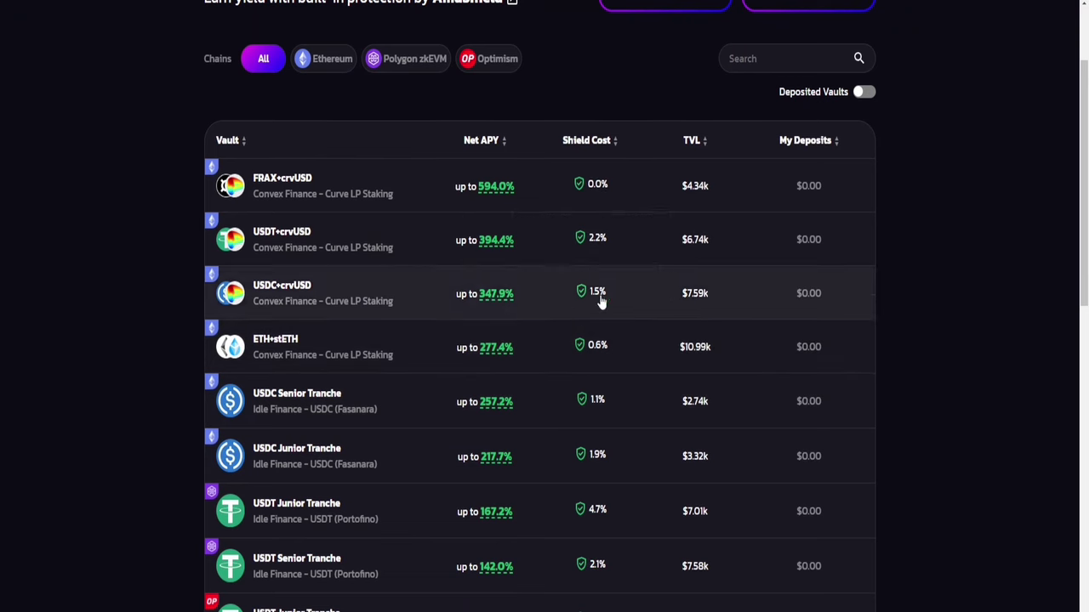
scroll(573, 287, "up", 2)
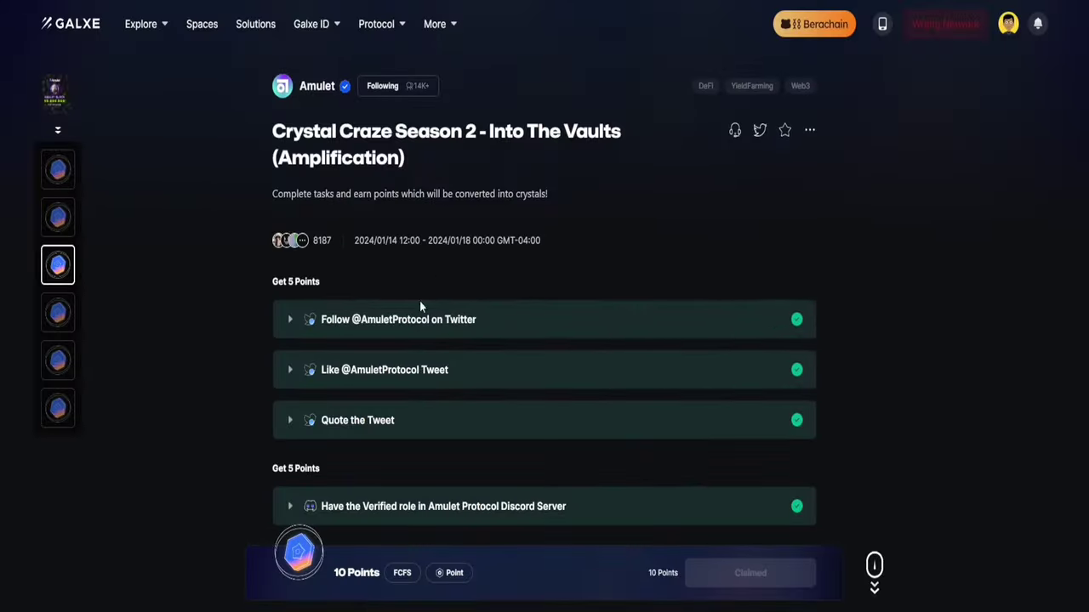
- Switch to Galxe and review the social tasks of Amulet's Crystal Craze Season 2 - Into The Vaults (Amplification) campaign
scroll(816, 322, "down", 3)
scroll(818, 331, "up", 3)
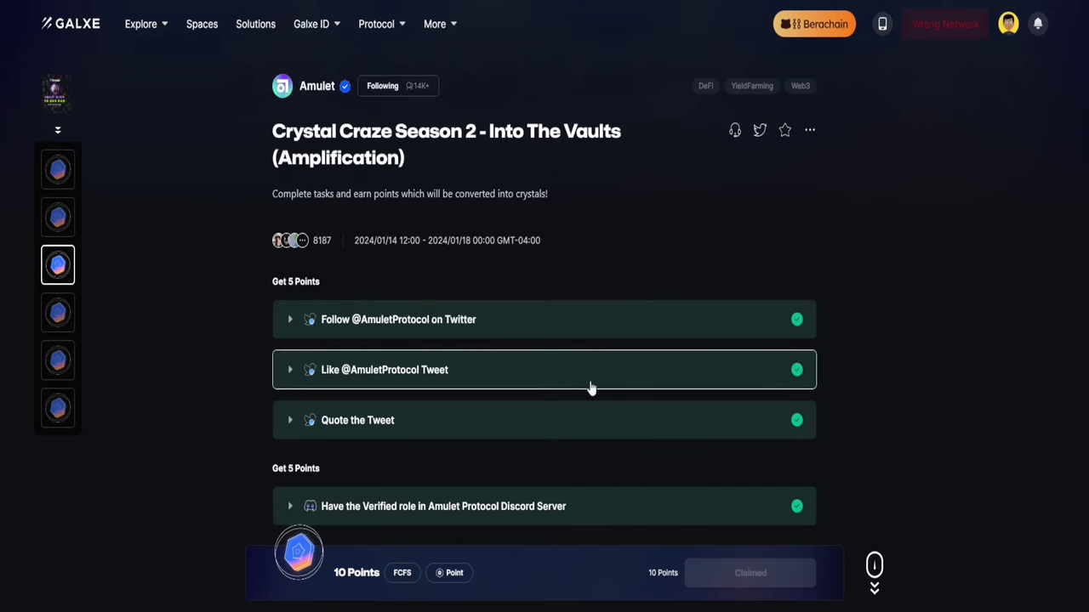
scroll(406, 336, "down", 3)
scroll(553, 332, "up", 3)
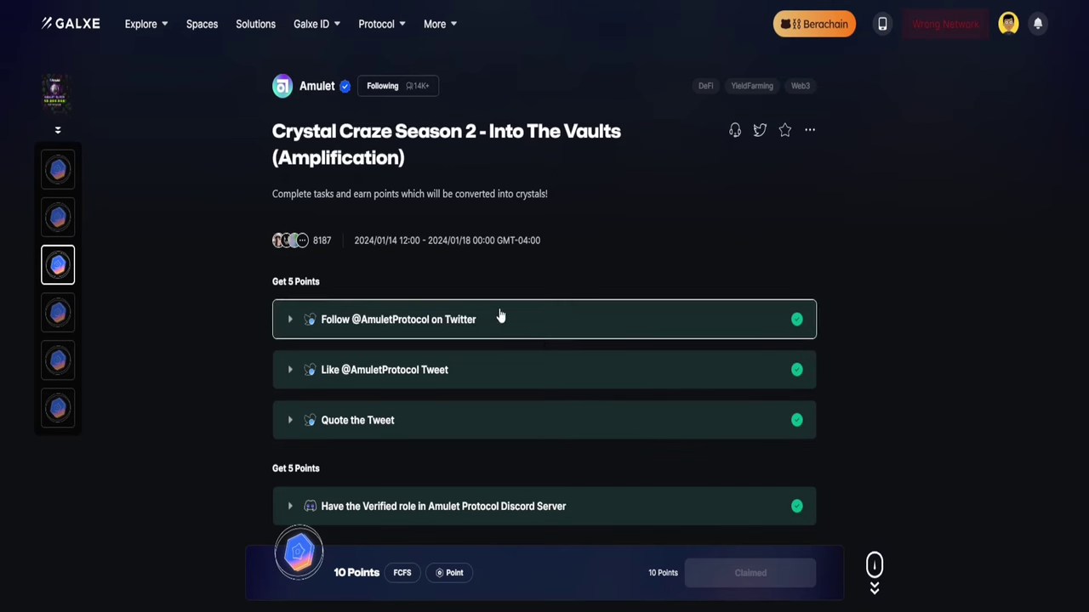
scroll(491, 315, "down", 1)
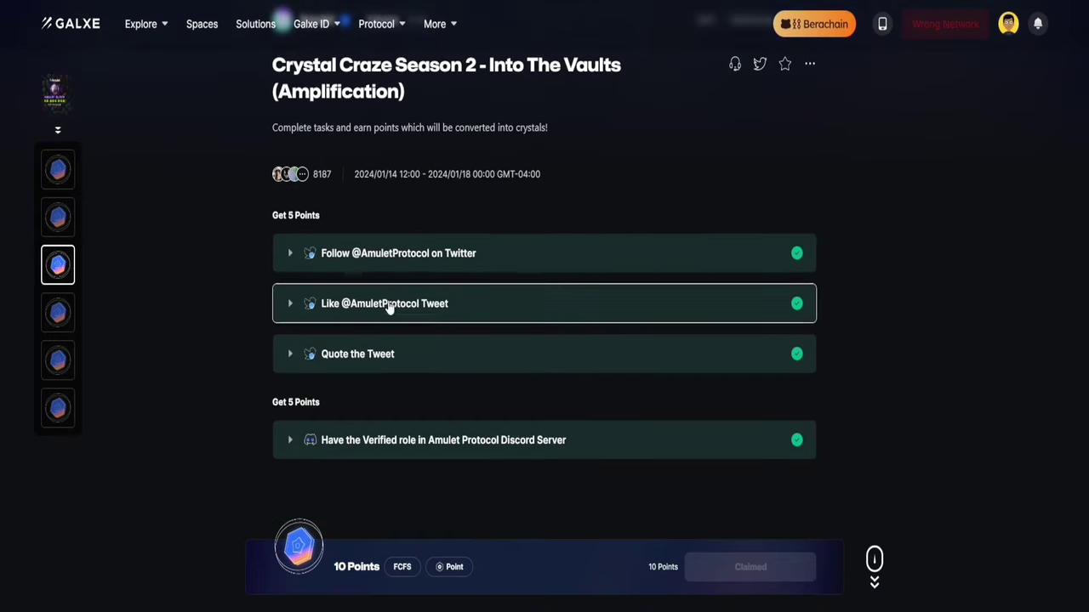
- Open the Crystal Craze Season 2 - Into The Vaults (Optimism) campaign and review its deposit and stake tasks
left_click(61, 317)
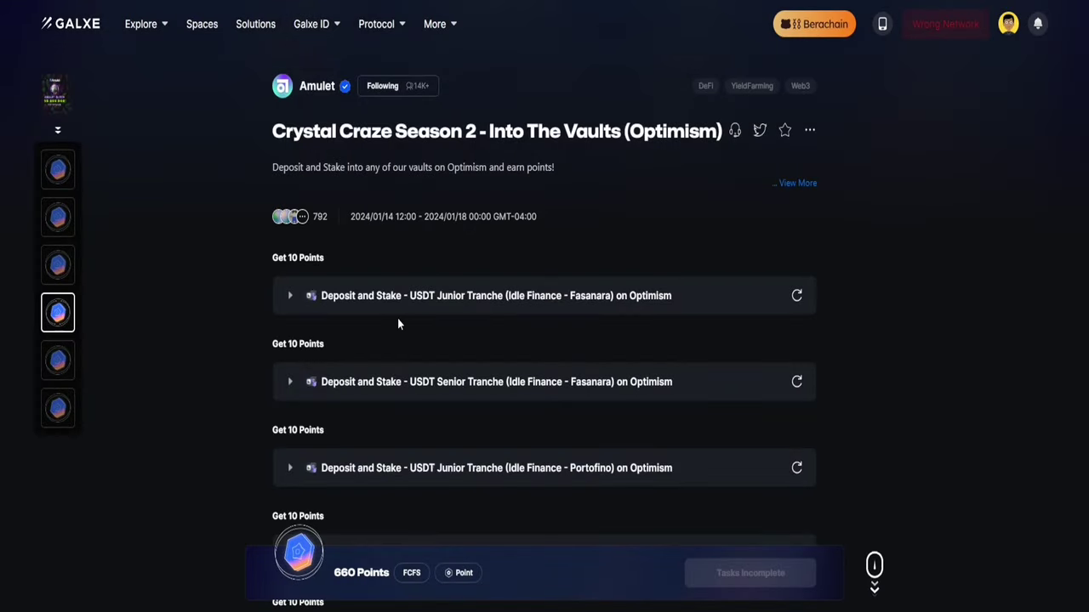
scroll(382, 309, "down", 2)
scroll(434, 374, "up", 1)
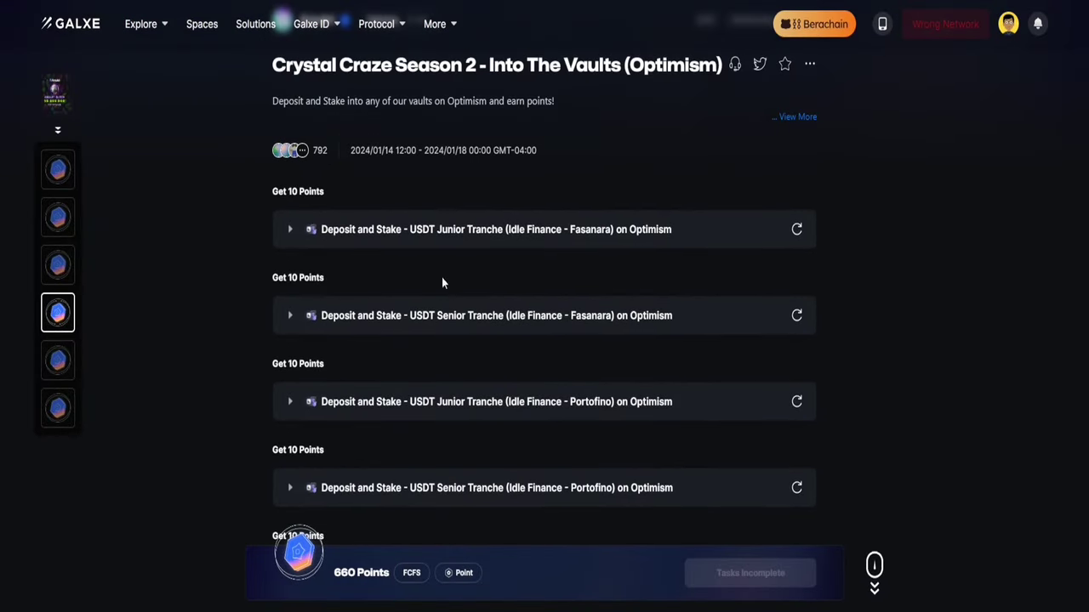
scroll(300, 149, "down", 1)
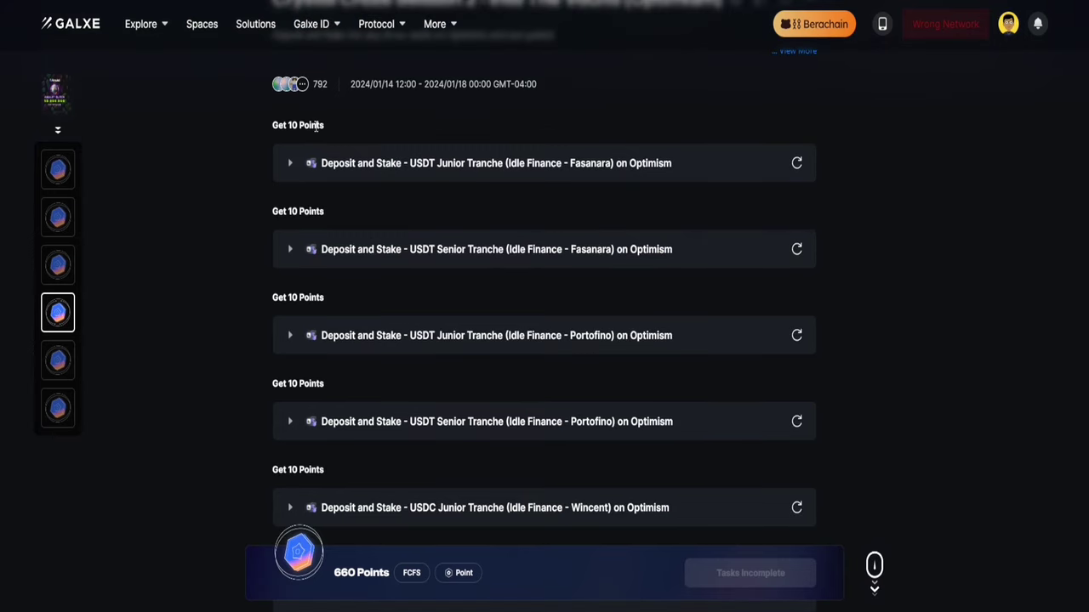
- Expand the USDT Junior Tranche (Idle Finance - Fasanara) deposit and stake task and open its detail page
left_click(287, 163)
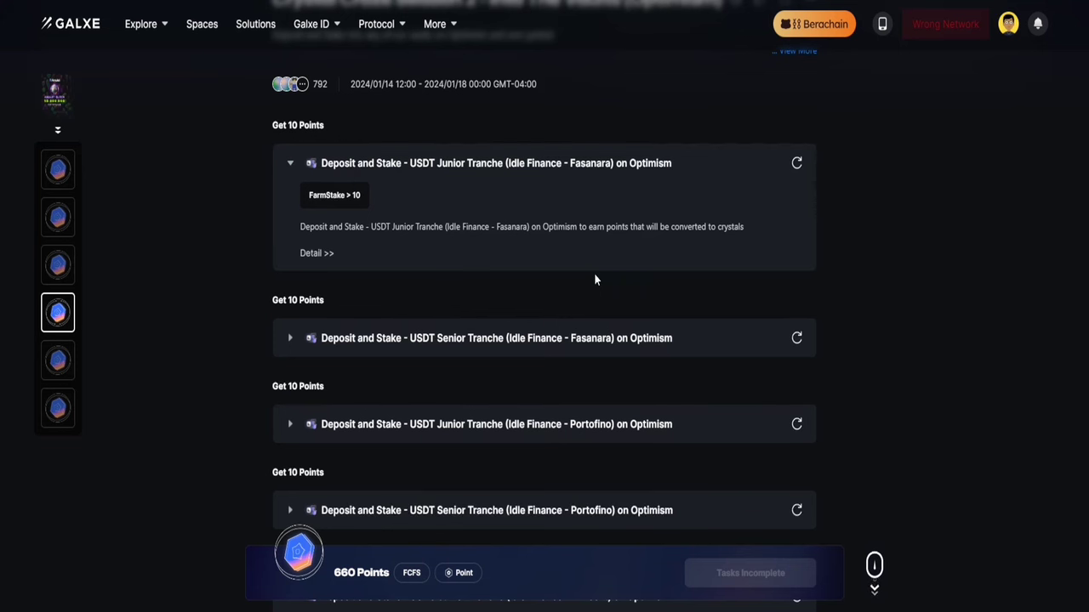
left_click(320, 252)
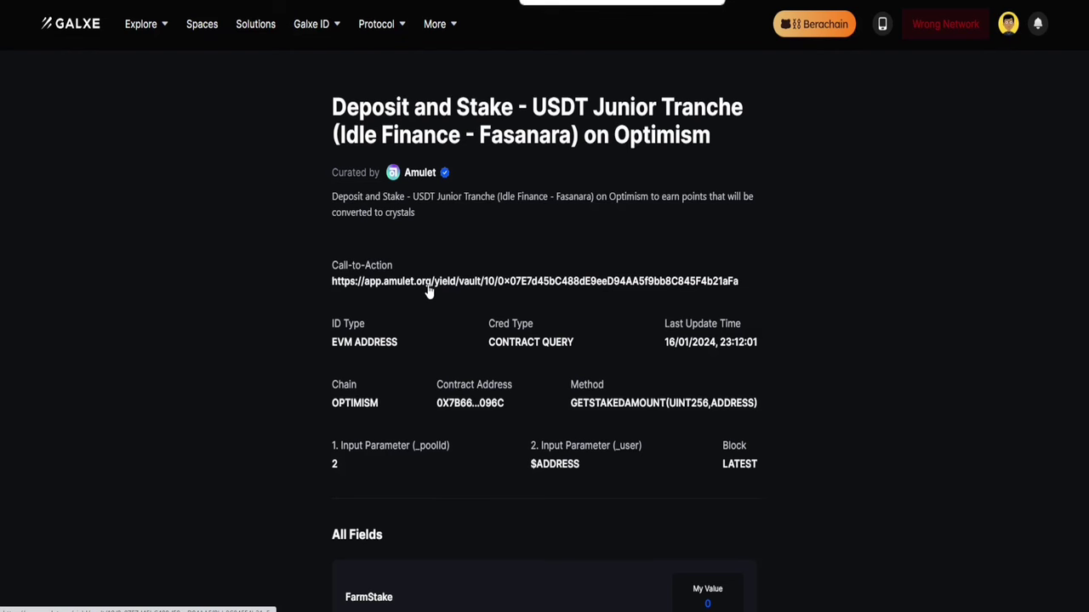
- Open the USDT Junior Tranche vault on Amulet from the task's call-to-action link and inspect its USDT deposit form
left_click(430, 291)
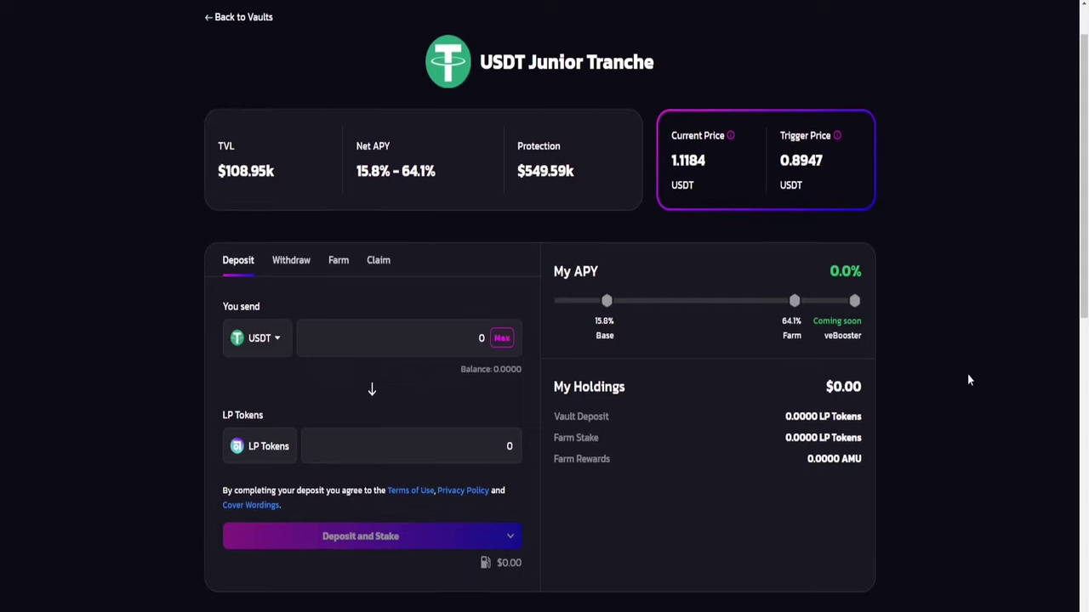
scroll(967, 373, "up", 1)
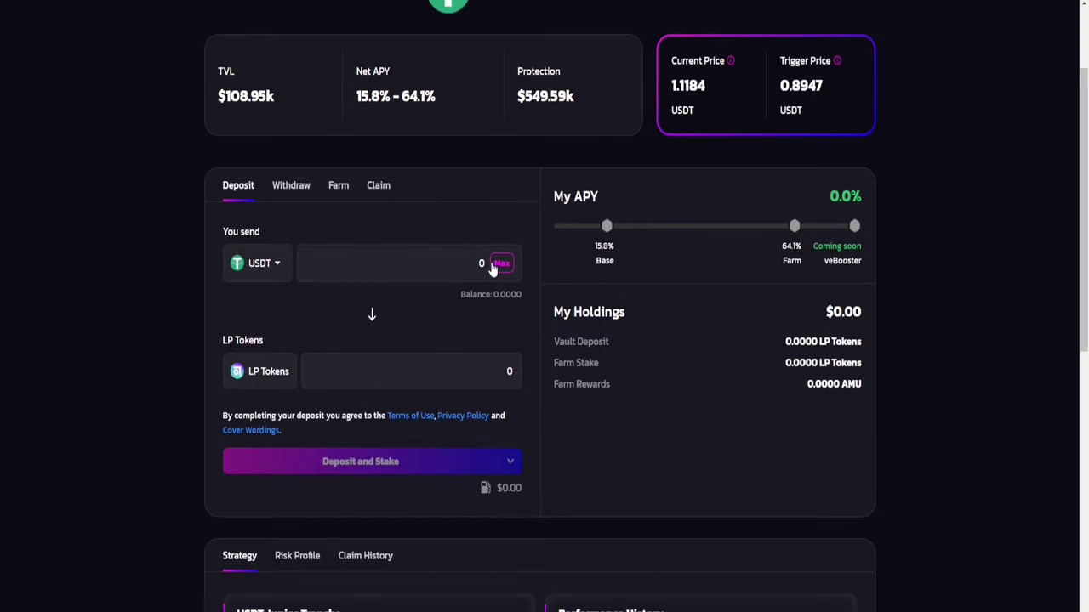
left_click(257, 263)
scroll(341, 278, "up", 3)
scroll(452, 309, "down", 2)
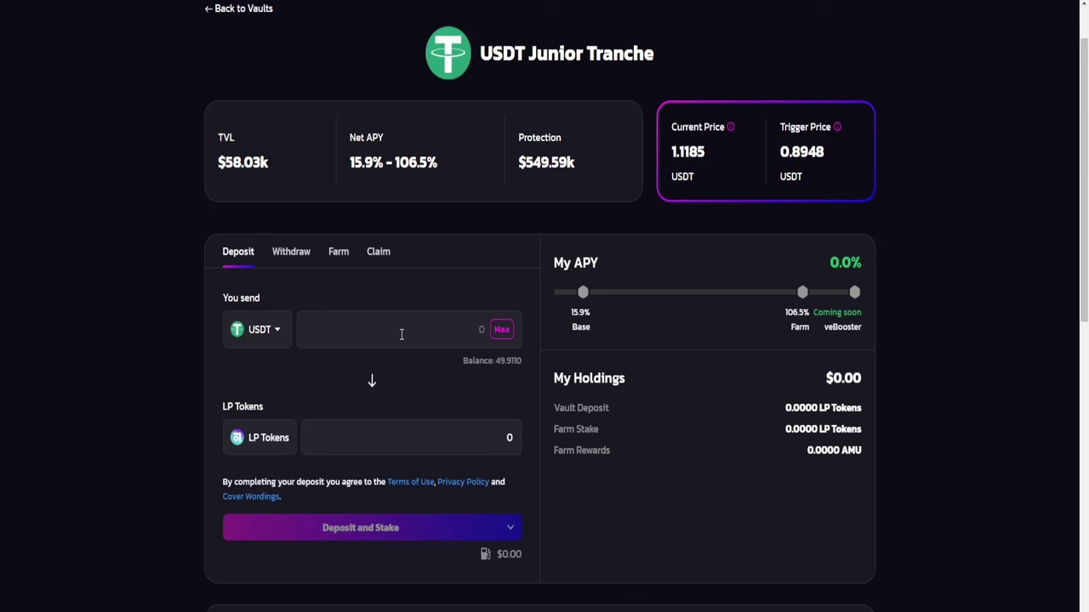
- Enter a 15 USDT deposit for the vault and approve a 15 USDT spending cap in MetaMask
type("15")
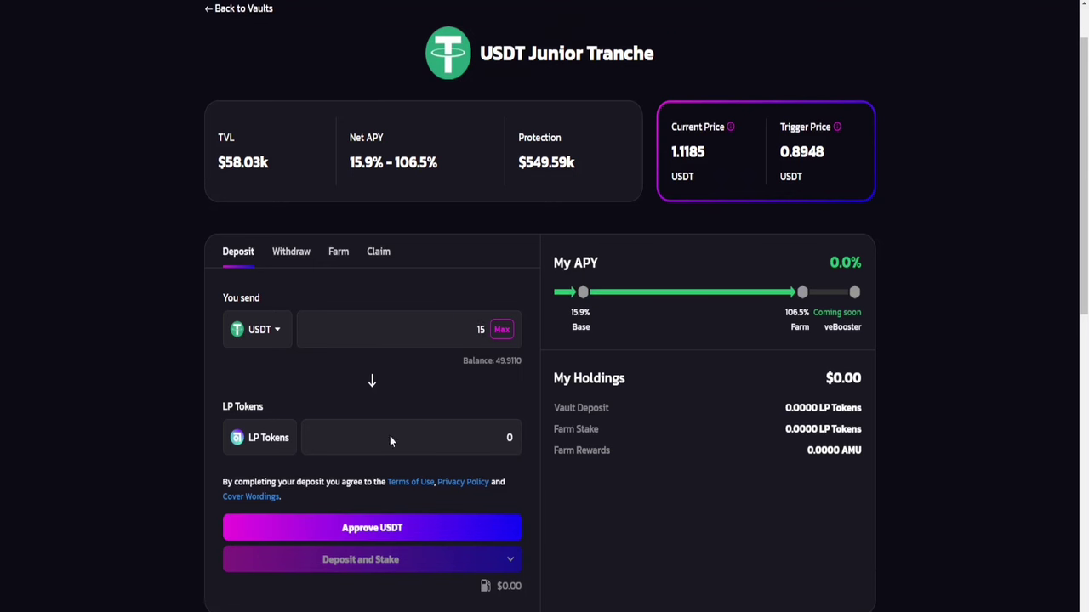
scroll(404, 502, "down", 2)
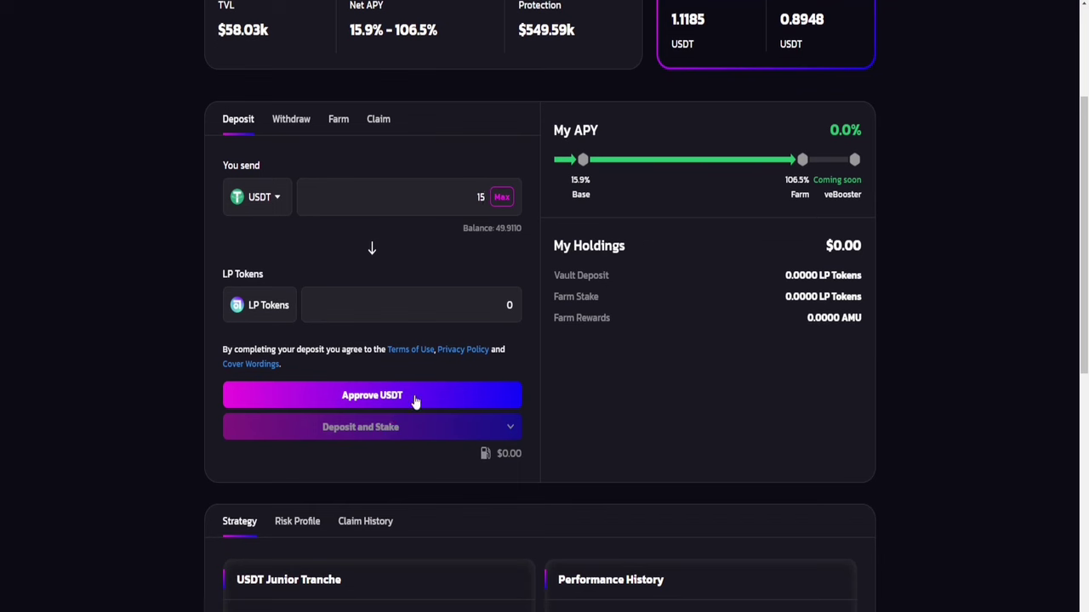
left_click(416, 402)
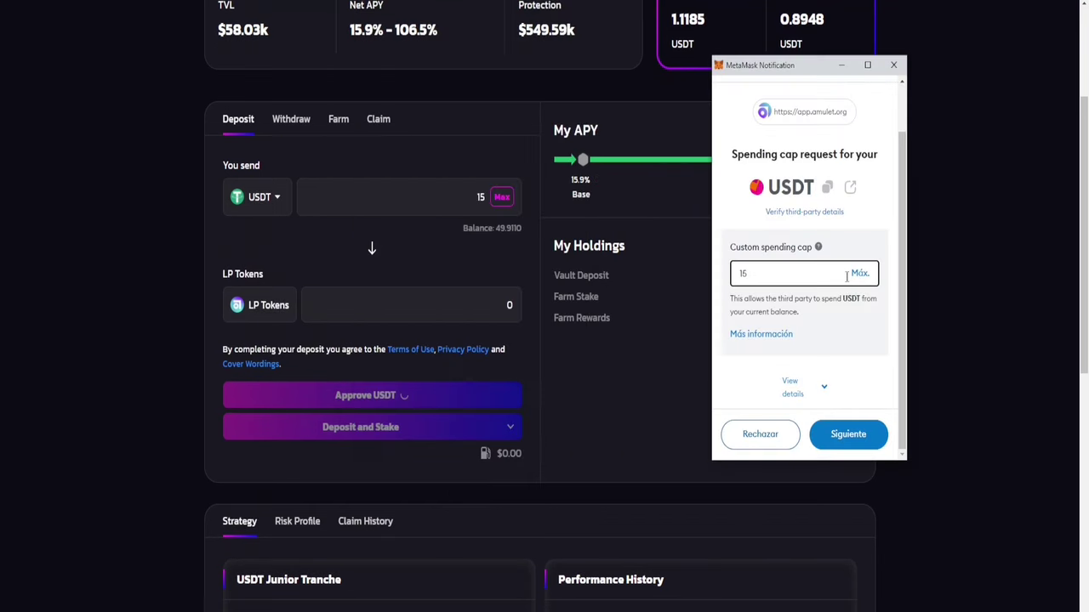
left_click(847, 439)
scroll(845, 446, "down", 3)
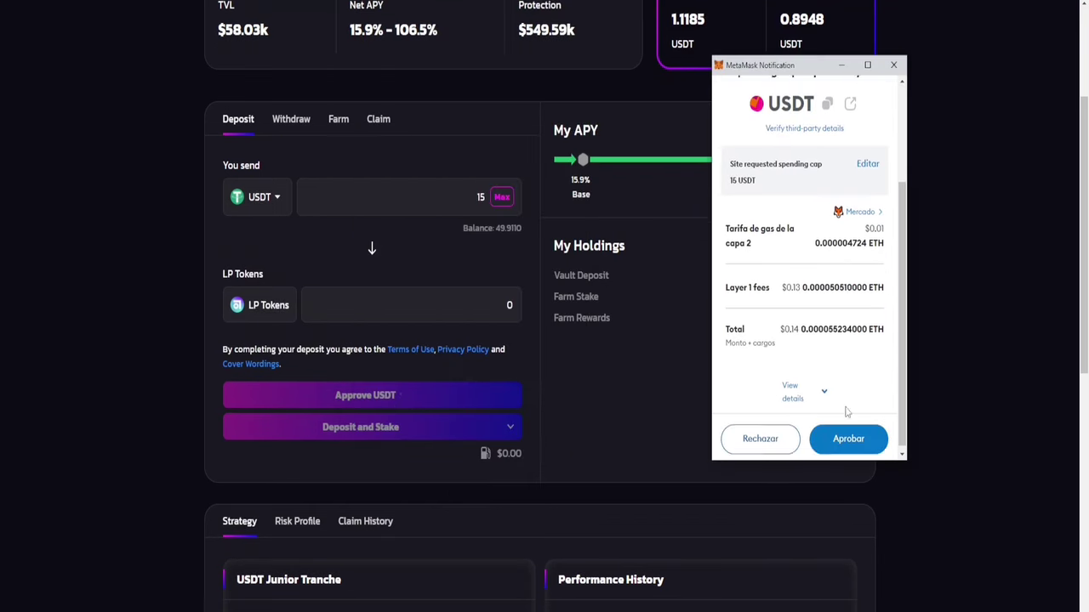
left_click(861, 439)
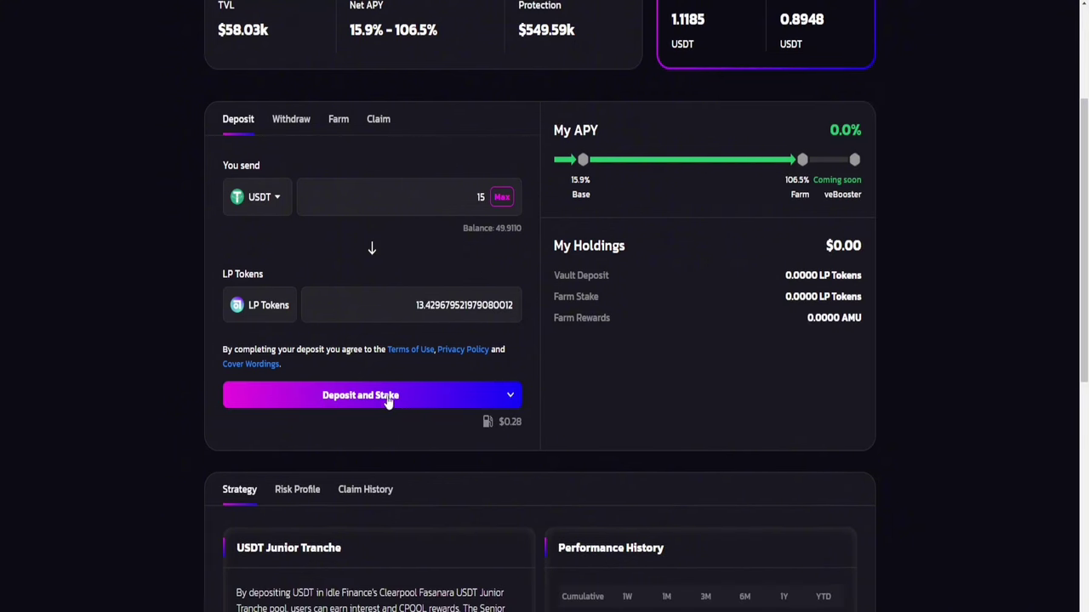
- Deposit and stake the approved USDT, confirm the transaction in MetaMask, and review the vault holdings
left_click(405, 398)
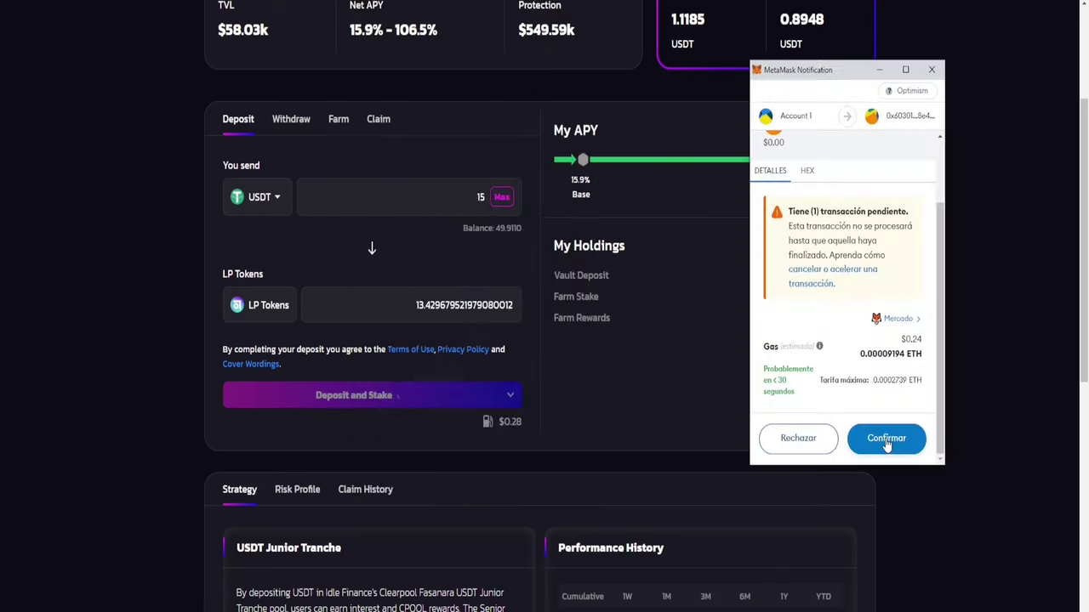
left_click(884, 439)
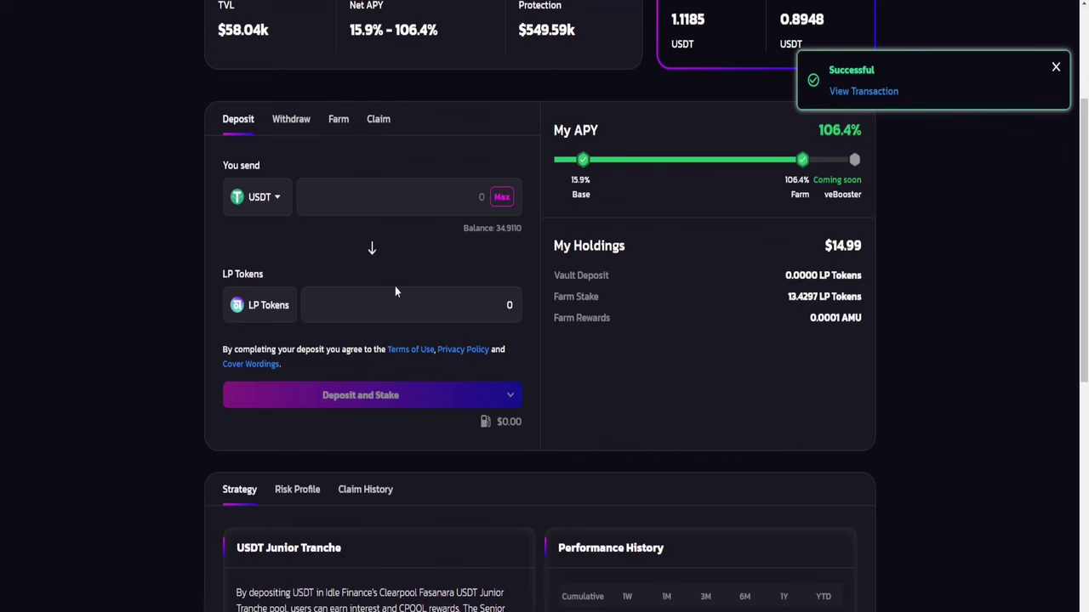
scroll(743, 157, "up", 2)
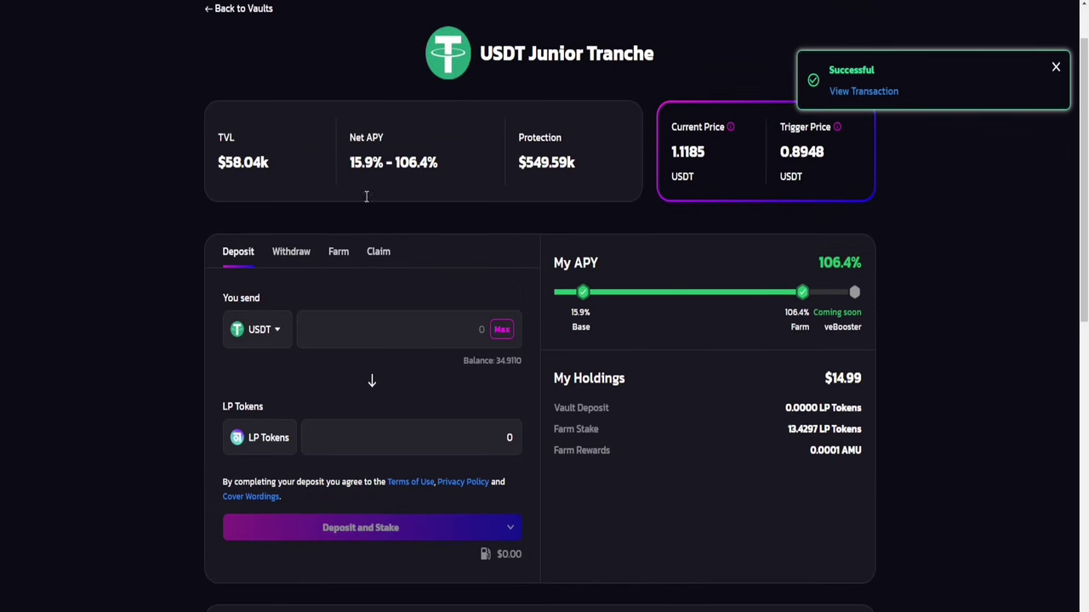
scroll(456, 246, "down", 1)
scroll(467, 151, "up", 2)
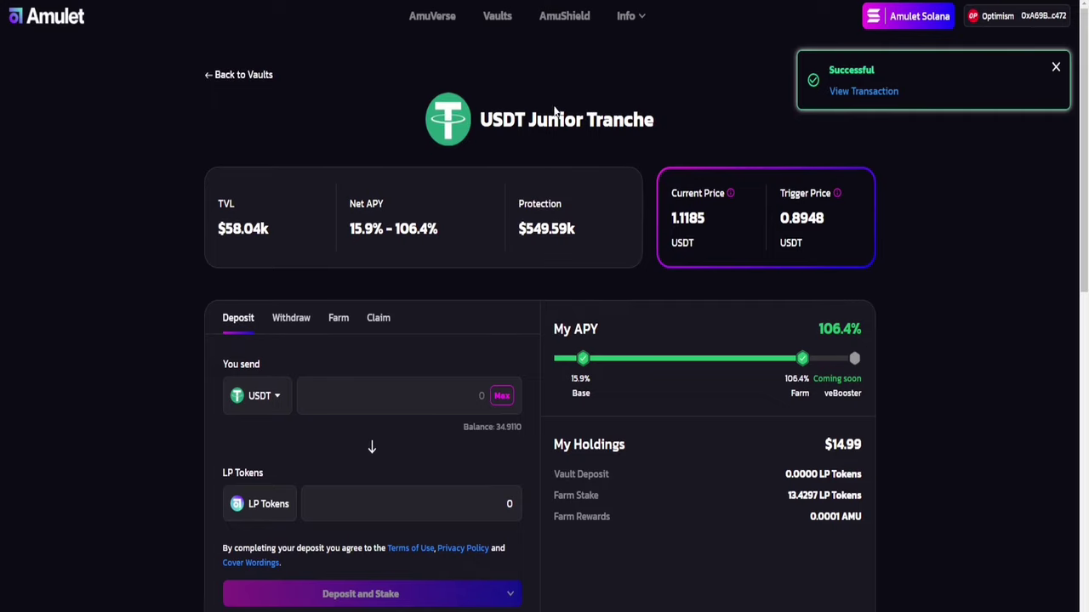
scroll(591, 209, "down", 2)
scroll(525, 255, "up", 2)
scroll(638, 332, "down", 2)
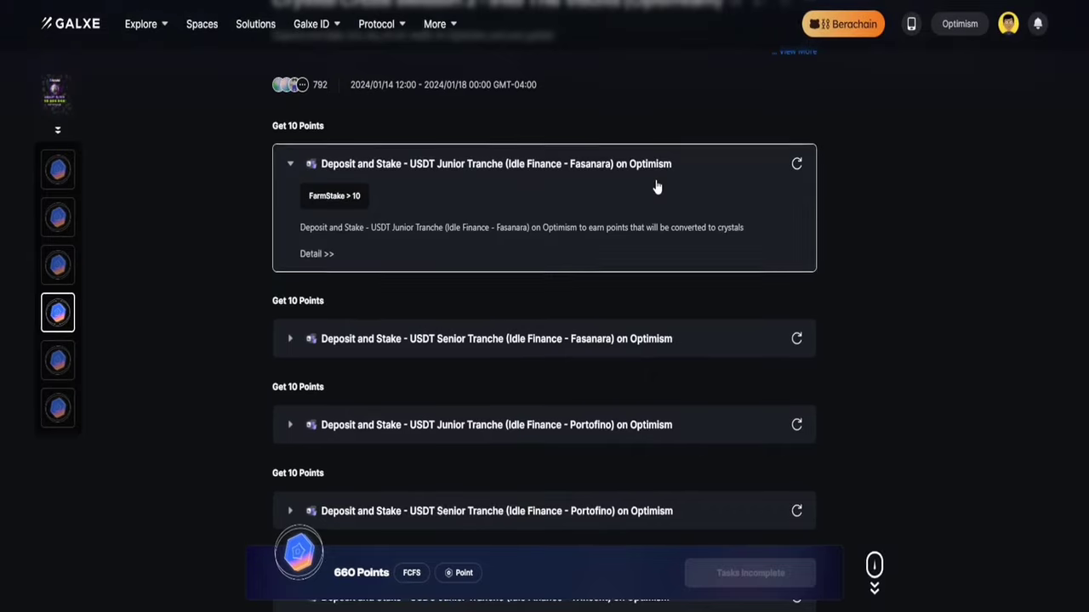
- Switch to Galxe and verify the 10-point USDT Junior Tranche (Idle Finance - Fasanara) deposit and stake task
scroll(655, 182, "up", 1)
scroll(644, 187, "down", 1)
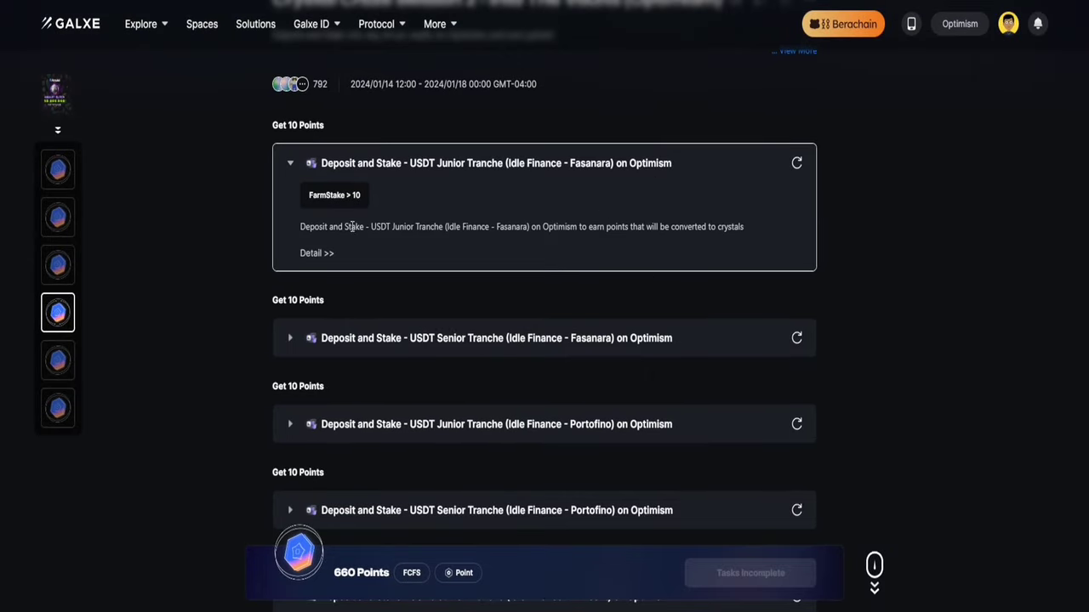
left_click(797, 165)
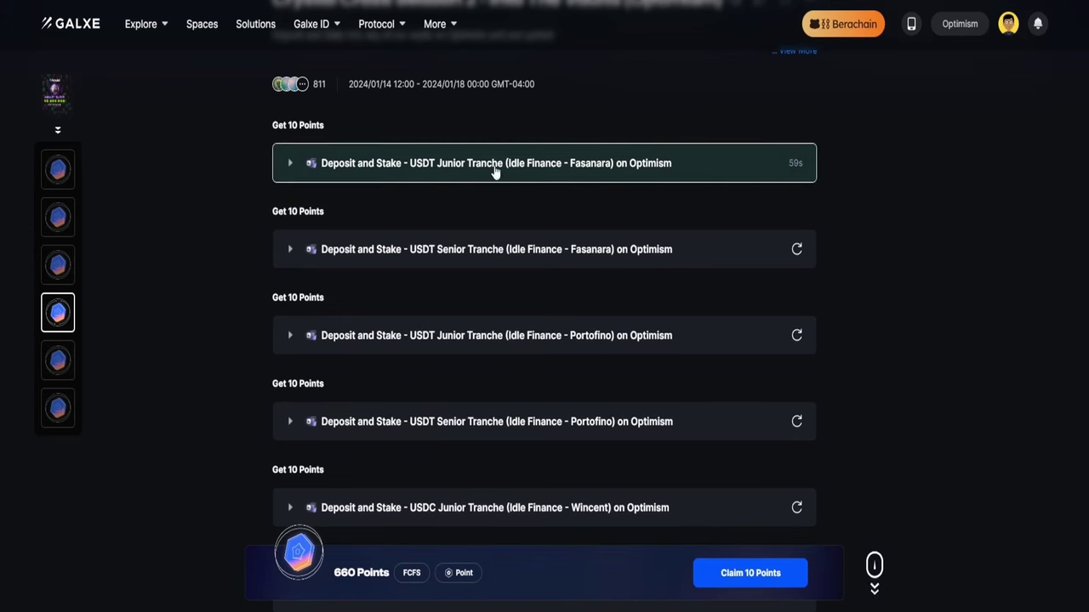
- From the USDT Senior Tranche (Idle Finance - Fasanara) task, open its Amulet vault, then approve, deposit and stake 15 USDT
scroll(588, 177, "down", 1)
scroll(589, 176, "up", 1)
left_click(290, 255)
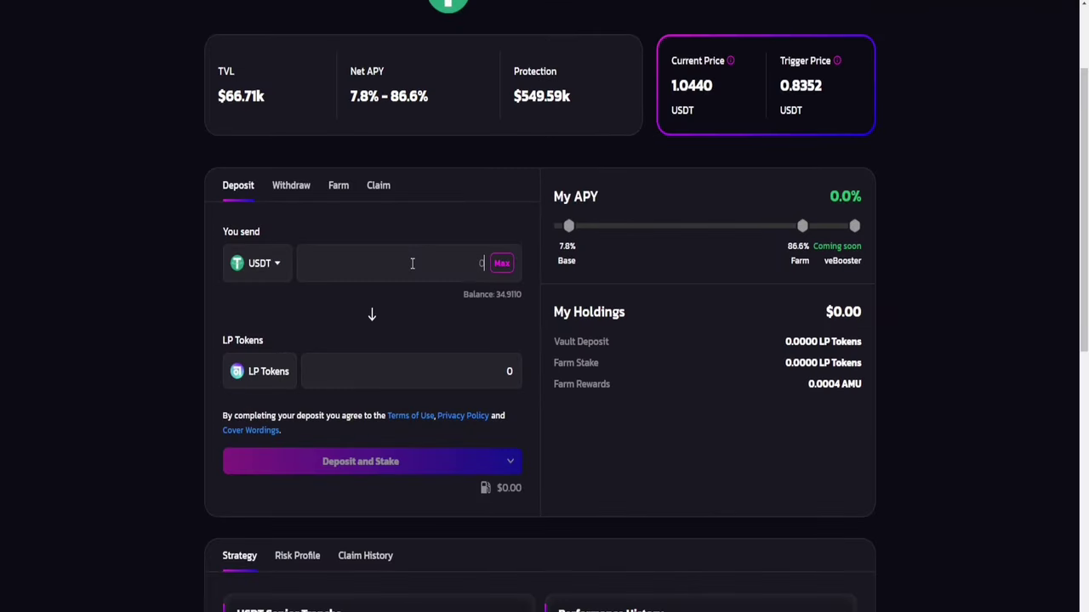
left_click(411, 264)
type("15")
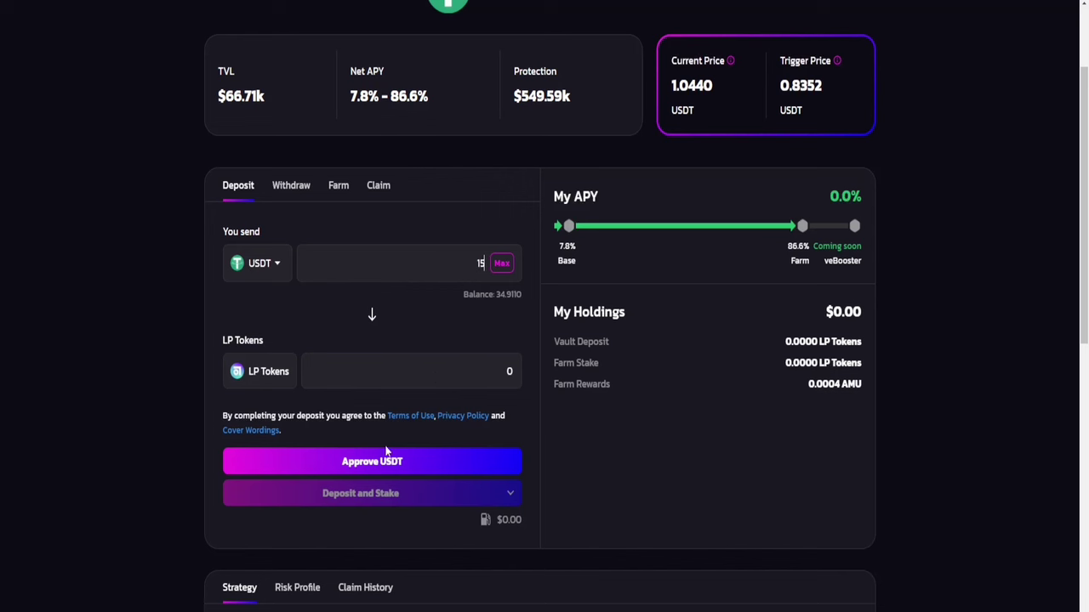
left_click(408, 462)
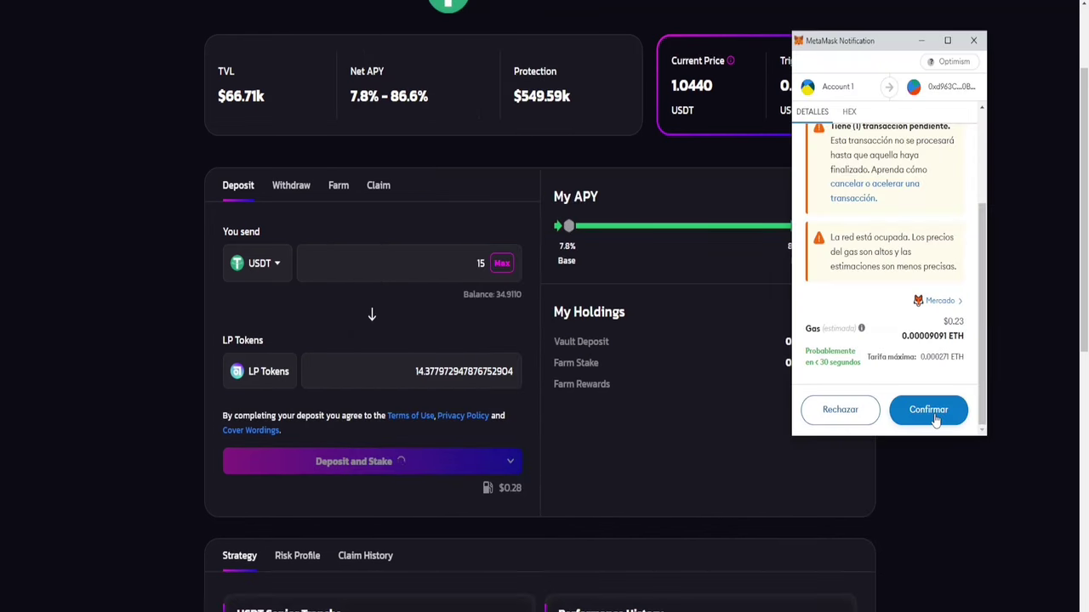
left_click(934, 416)
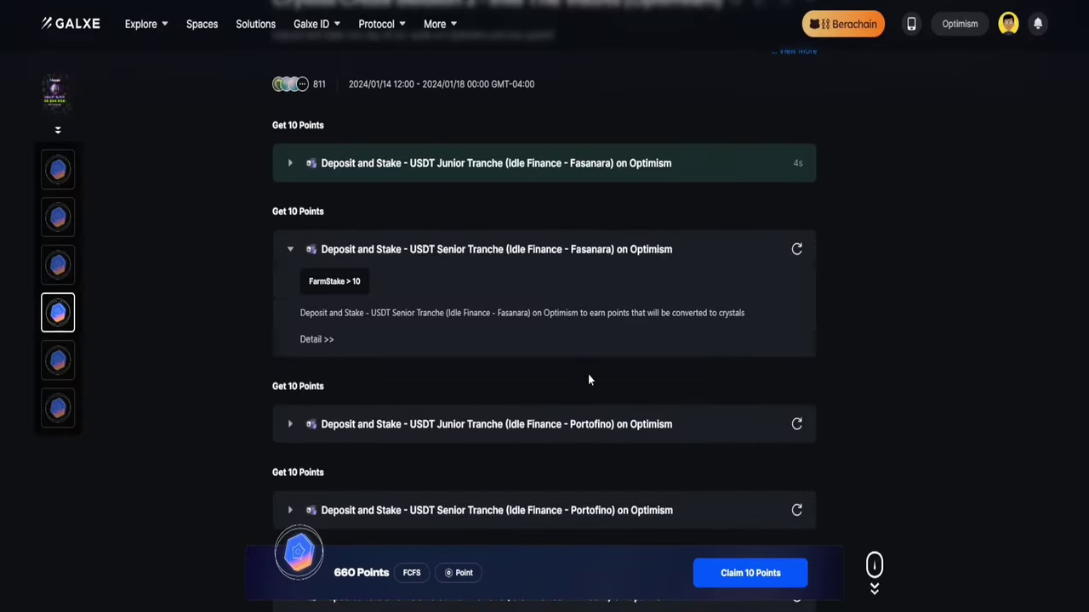
- Return to Galxe and verify the 10-point USDT Senior Tranche (Idle Finance - Fasanara) deposit and stake task
scroll(588, 374, "down", 1)
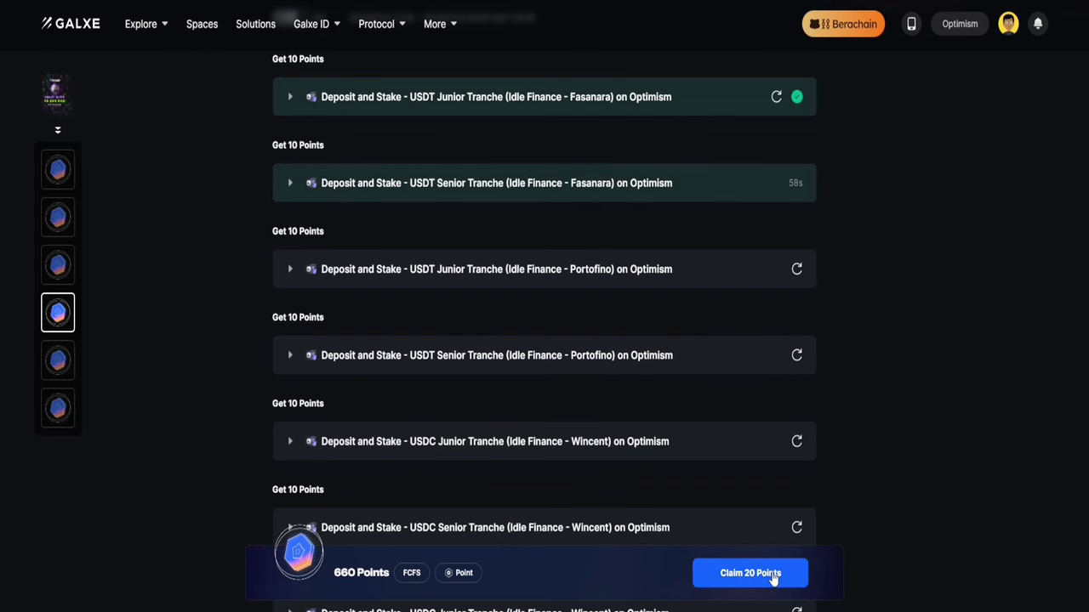
scroll(709, 510, "down", 1)
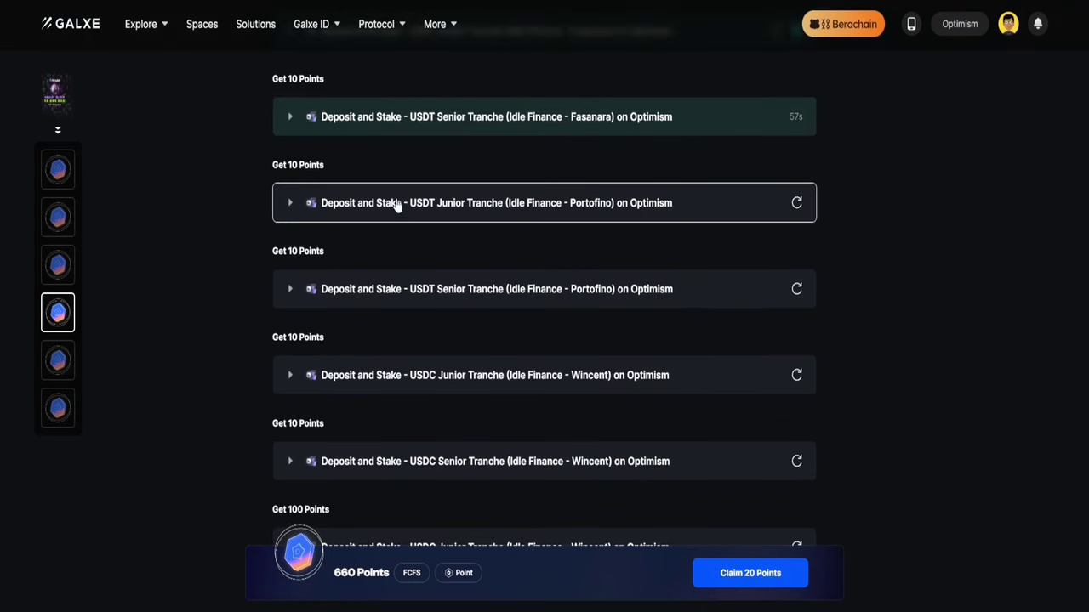
- Open the USDT Junior Tranche (Idle Finance - Portofino) vault from its task and deposit and stake 14 USDT
left_click(289, 205)
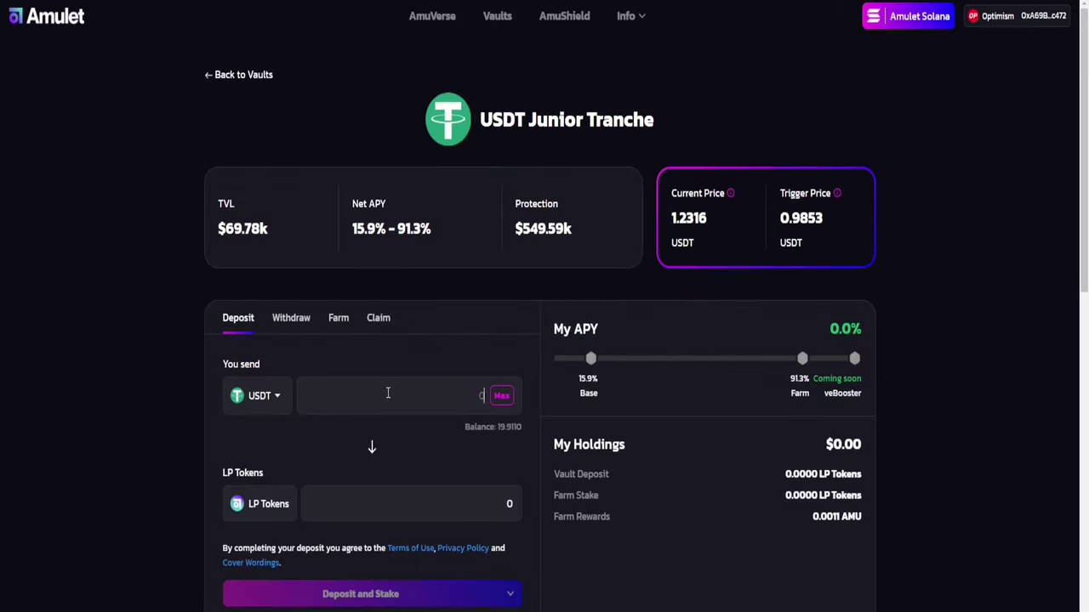
type("14")
scroll(386, 391, "down", 3)
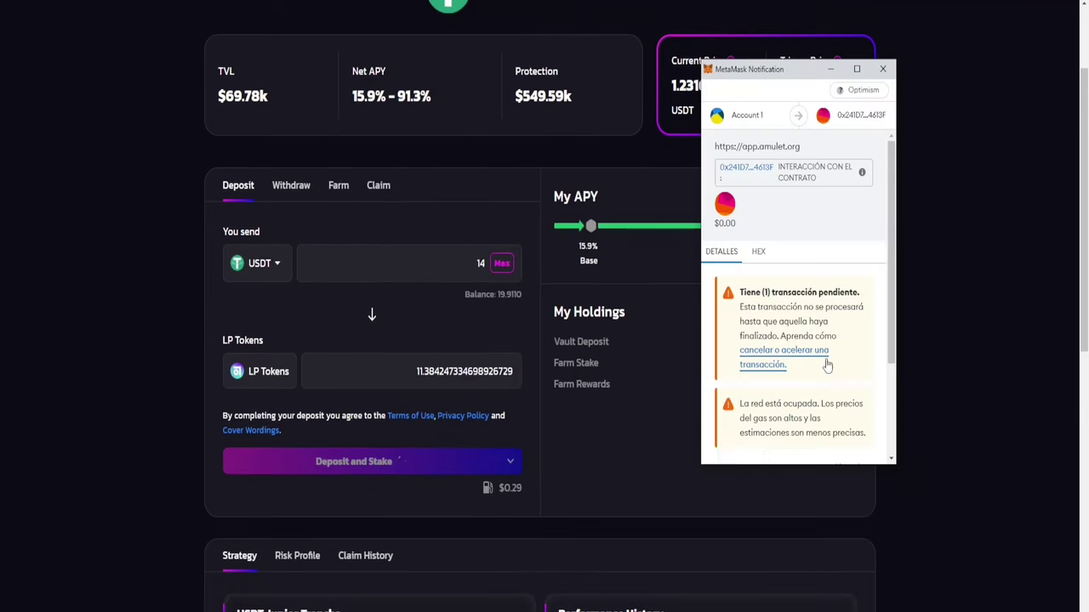
scroll(795, 281, "down", 3)
left_click(836, 438)
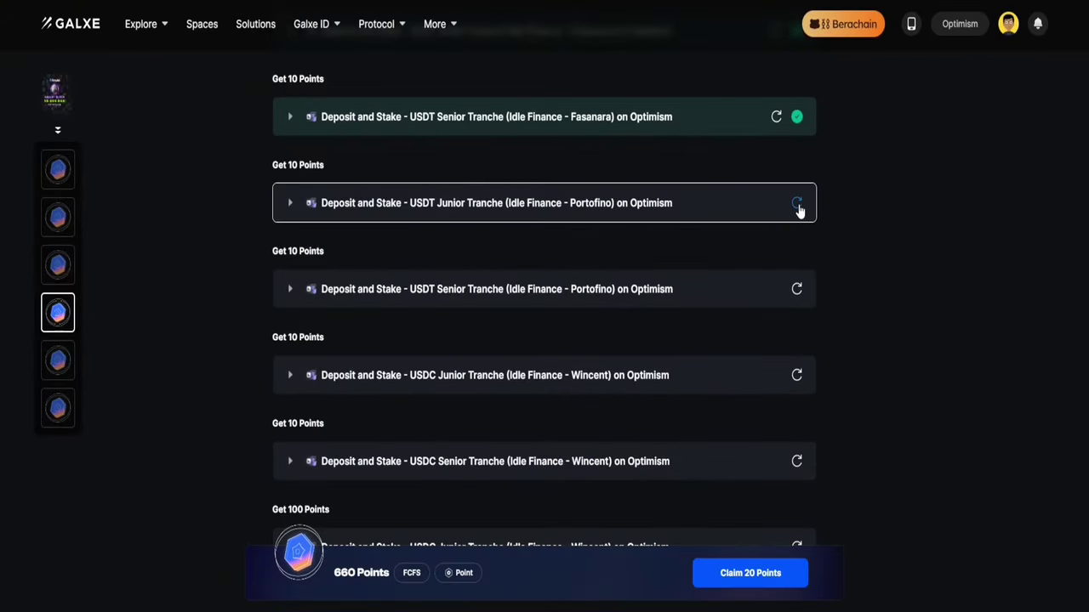
- Verify the USDT Junior Tranche (Idle Finance - Portofino) task on Galxe and claim the earned campaign points
left_click(796, 205)
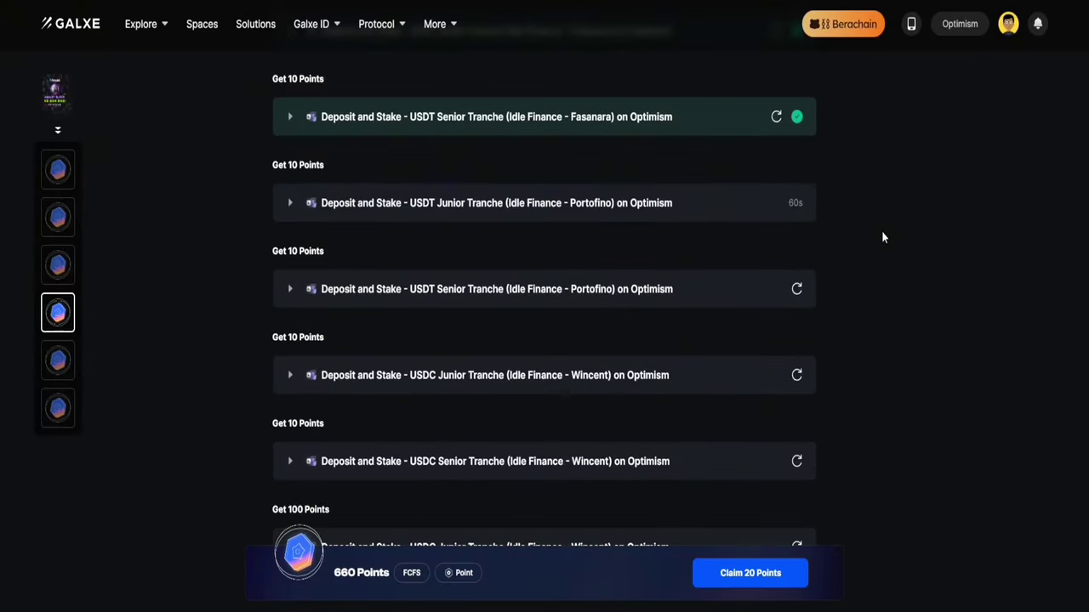
left_click(757, 578)
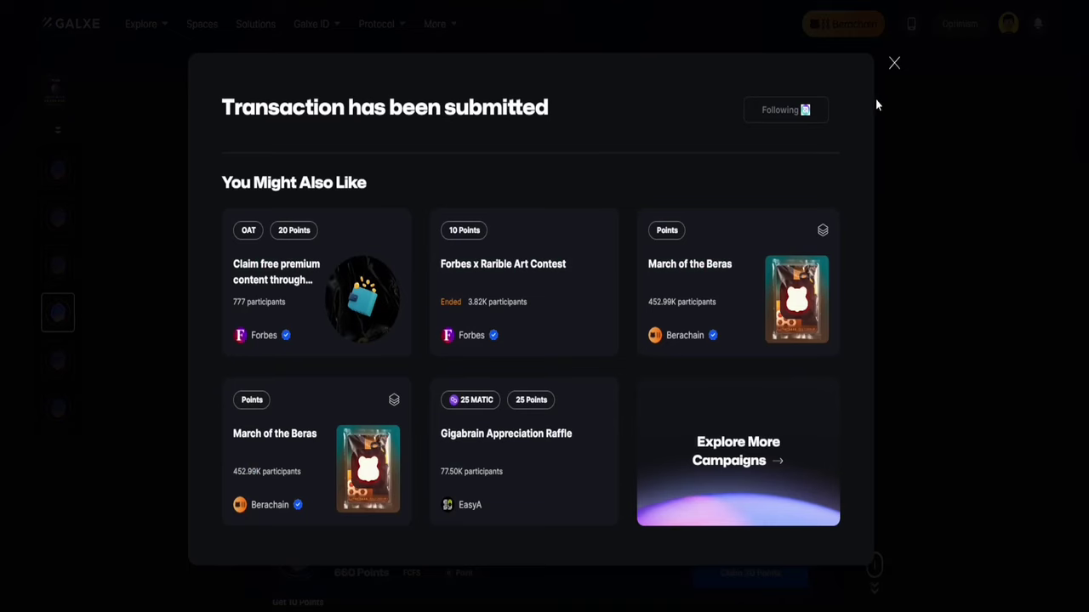
left_click(893, 66)
- Review the remaining deposit and stake tasks, expanding the 10-point USDT Senior (Portofino) and USDC Junior and Senior (Wincent) tranche requirements
scroll(878, 427, "down", 3)
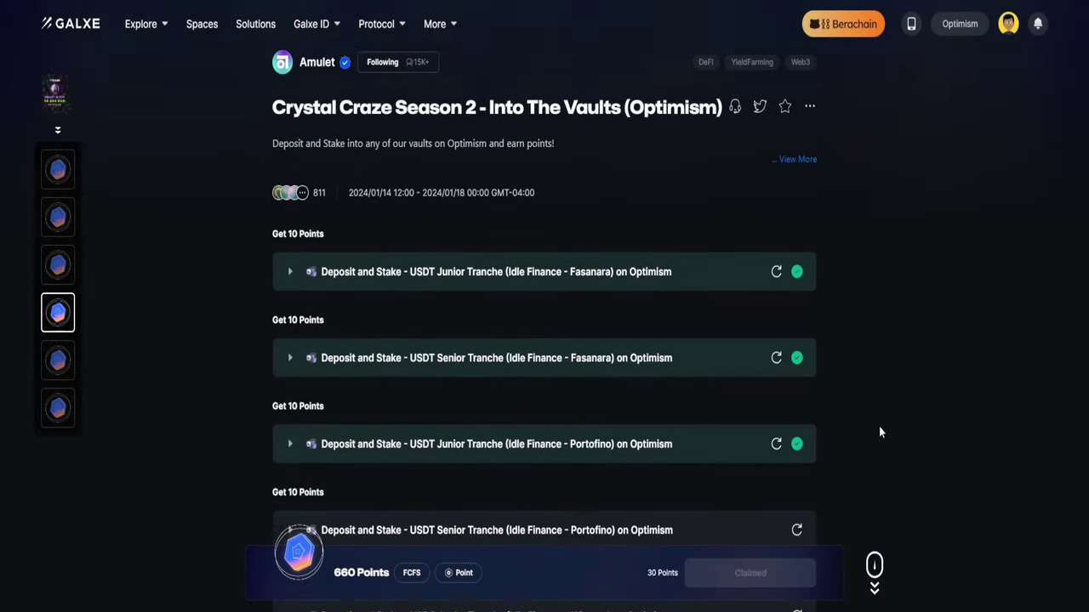
scroll(757, 581, "up", 1)
scroll(760, 573, "down", 2)
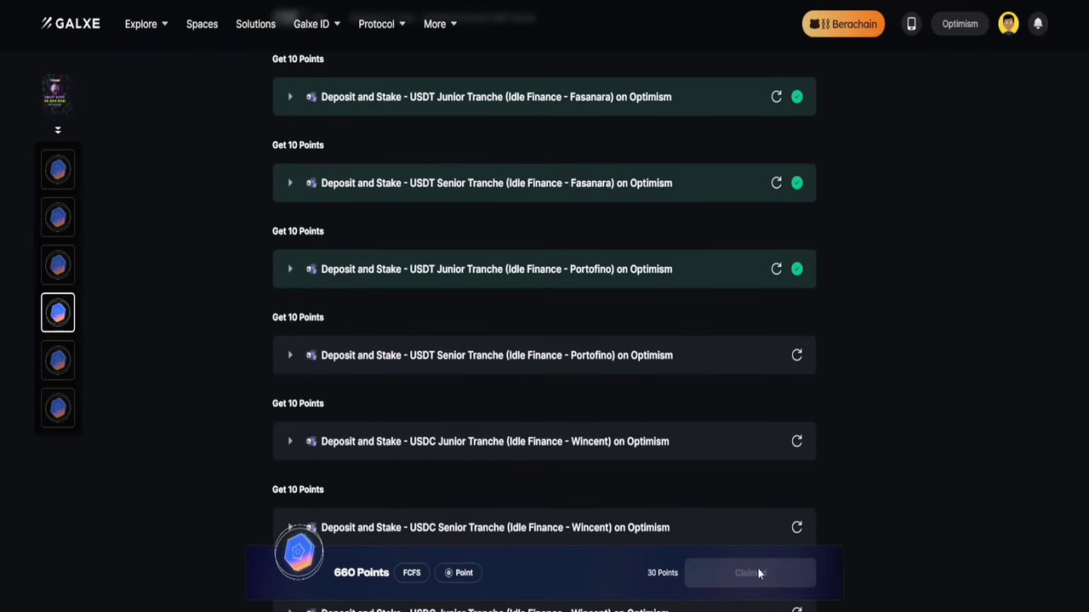
scroll(366, 332, "down", 1)
scroll(352, 343, "down", 1)
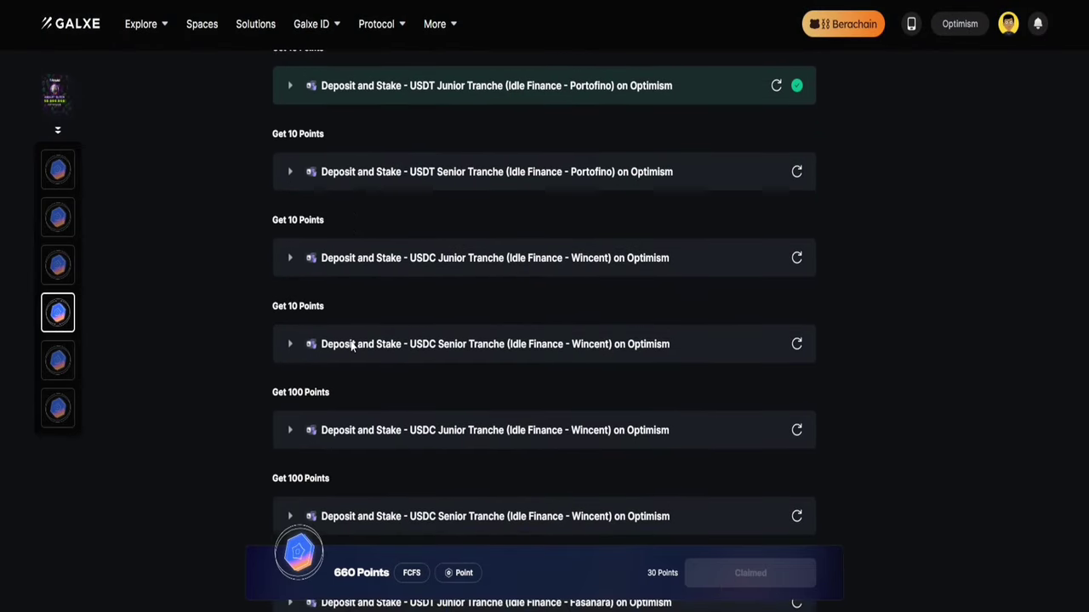
left_click(290, 157)
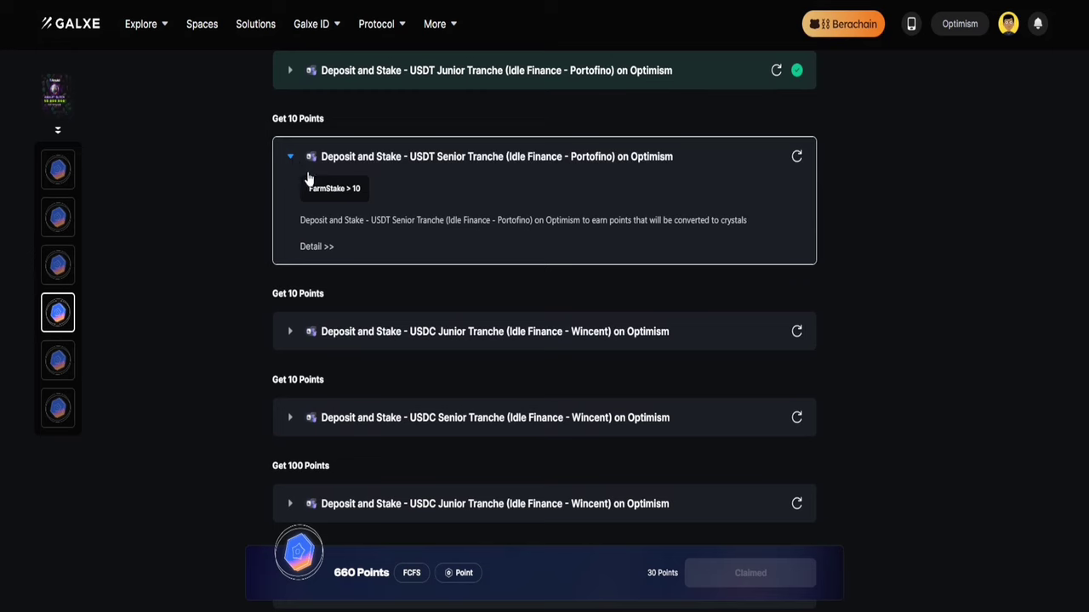
left_click(290, 157)
left_click(292, 244)
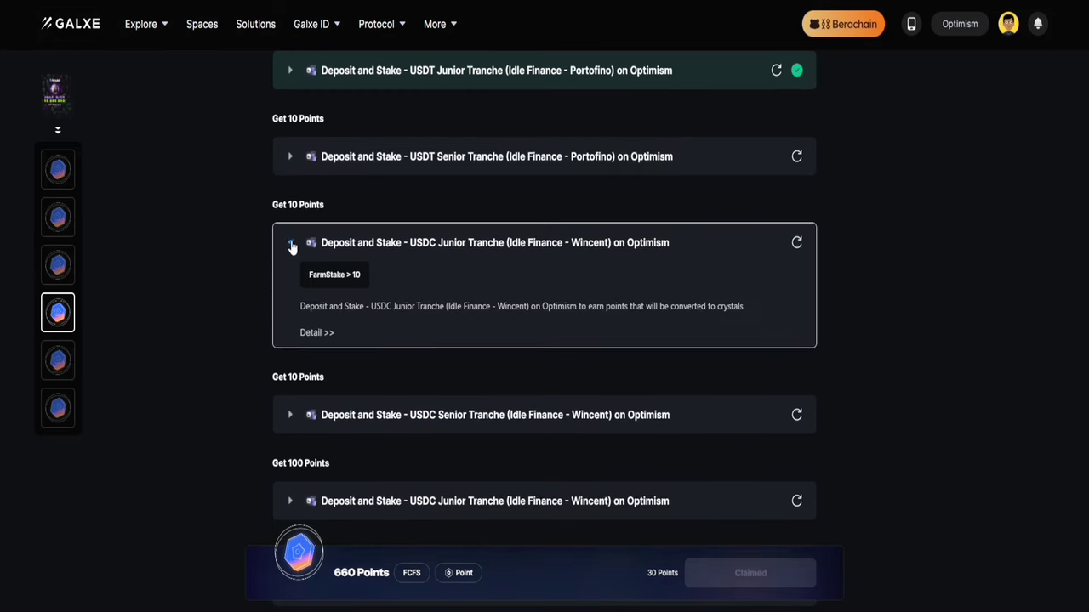
left_click(291, 244)
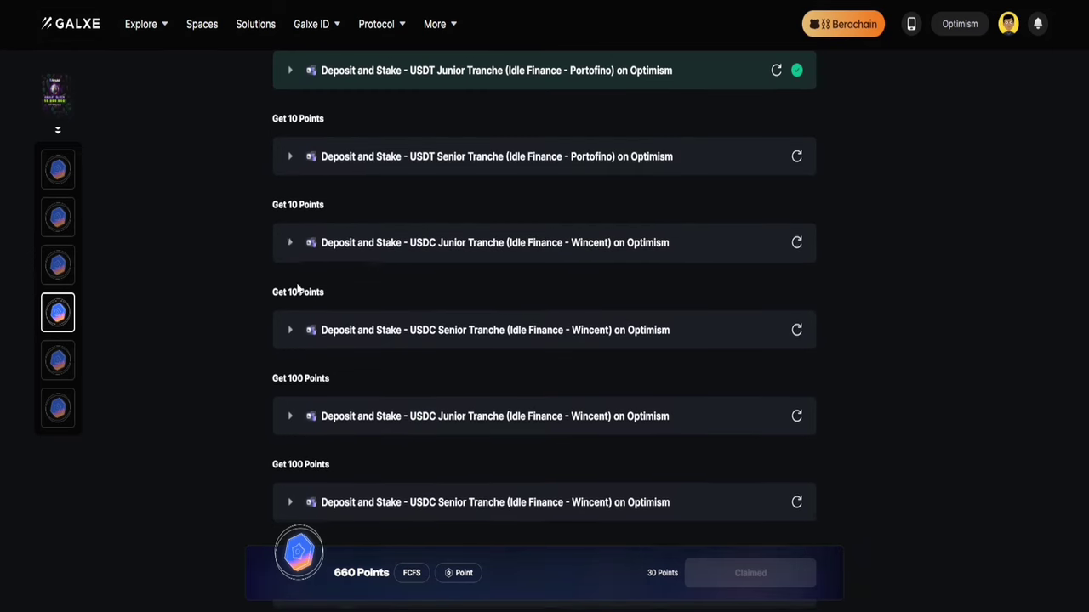
left_click(290, 329)
left_click(292, 331)
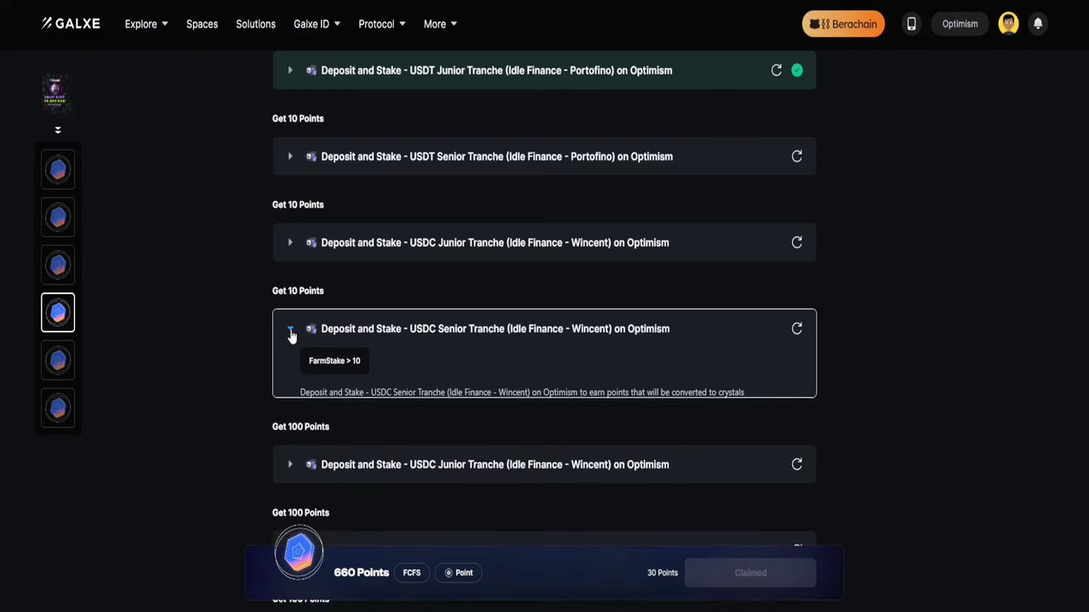
scroll(334, 322, "down", 2)
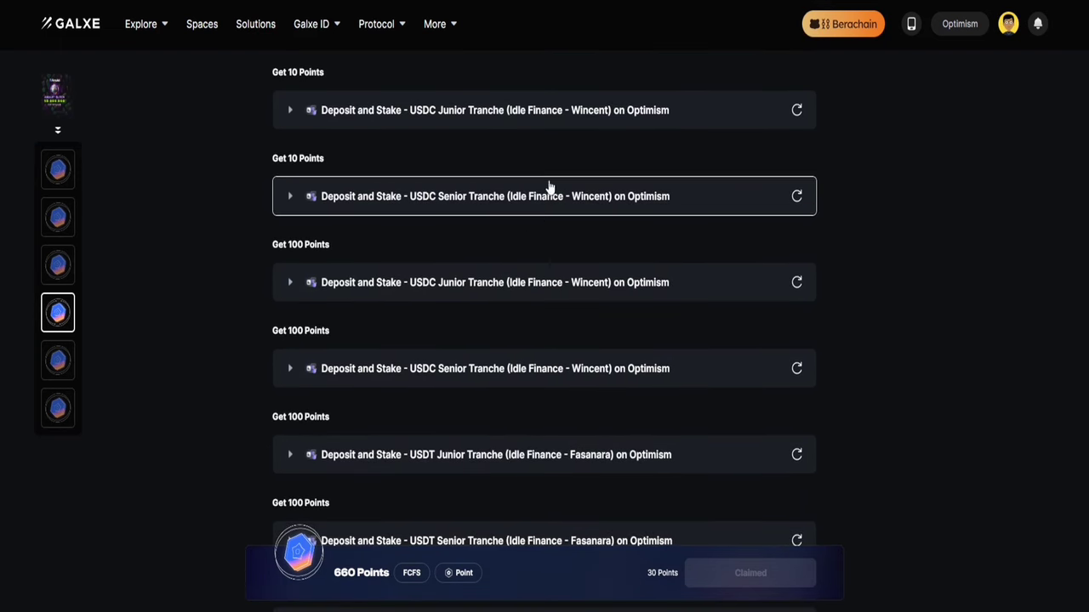
scroll(510, 198, "up", 3)
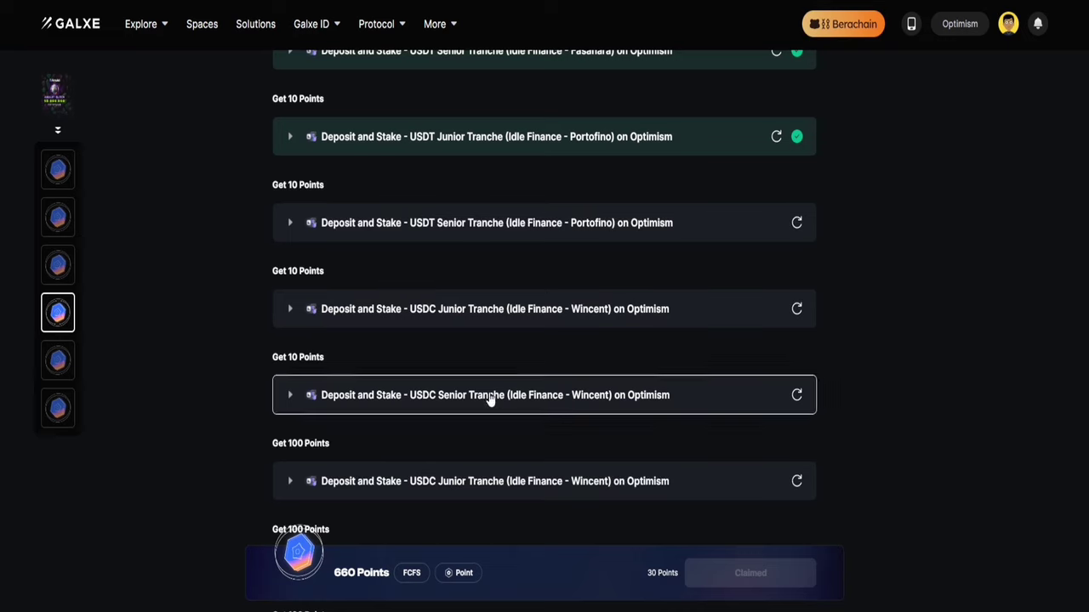
- Review the 100-point deposit and stake tasks, expanding the USDC Junior Tranche (Idle Finance - Wincent) task to check its required stake
scroll(547, 308, "down", 1)
scroll(568, 191, "down", 3)
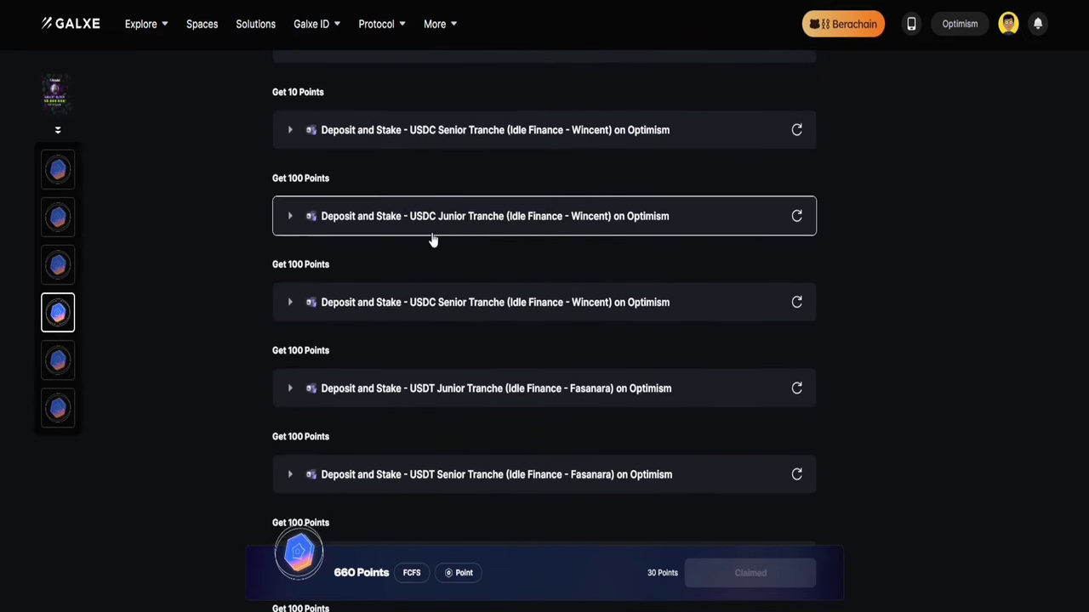
left_click(290, 217)
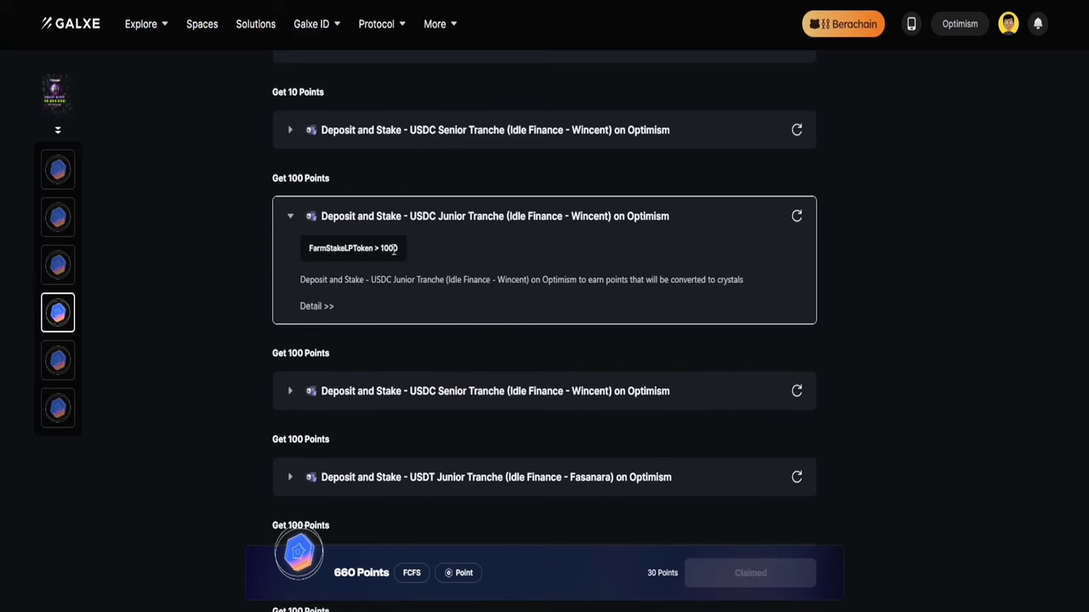
left_click(290, 217)
scroll(425, 332, "down", 2)
scroll(444, 345, "down", 2)
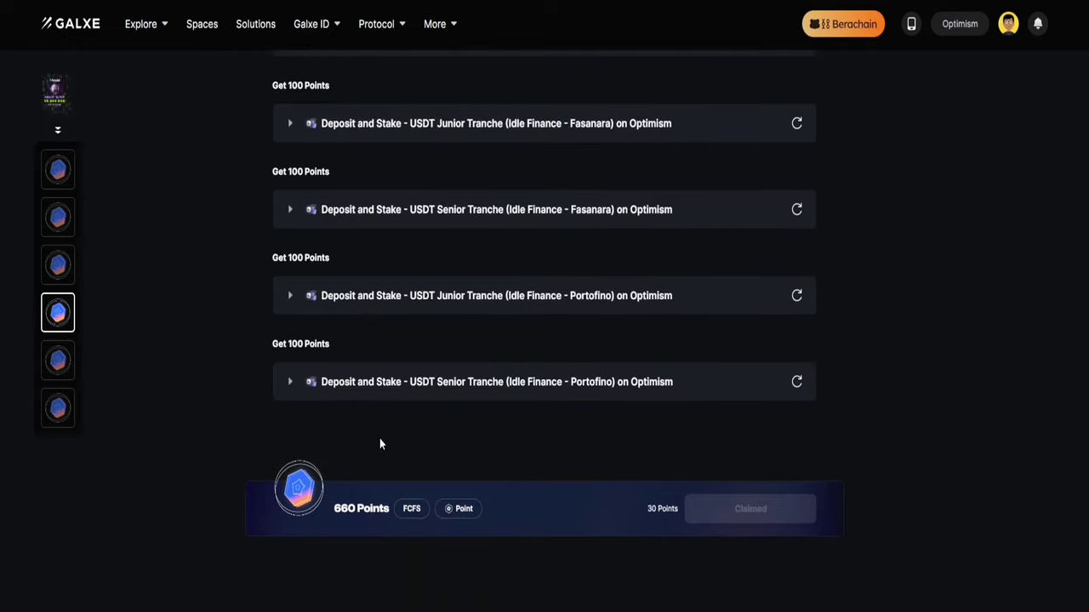
- Look over the Crystal Craze Season 2 - Into The Vaults (Ethereum) campaign and return to the Optimism campaign's tasks
left_click(60, 364)
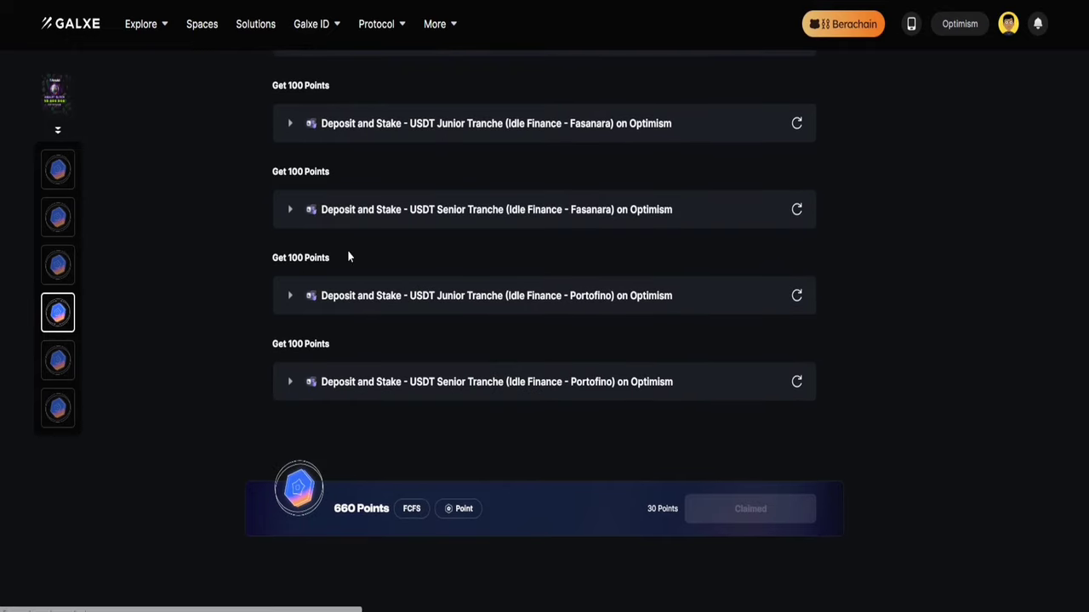
scroll(441, 315, "down", 2)
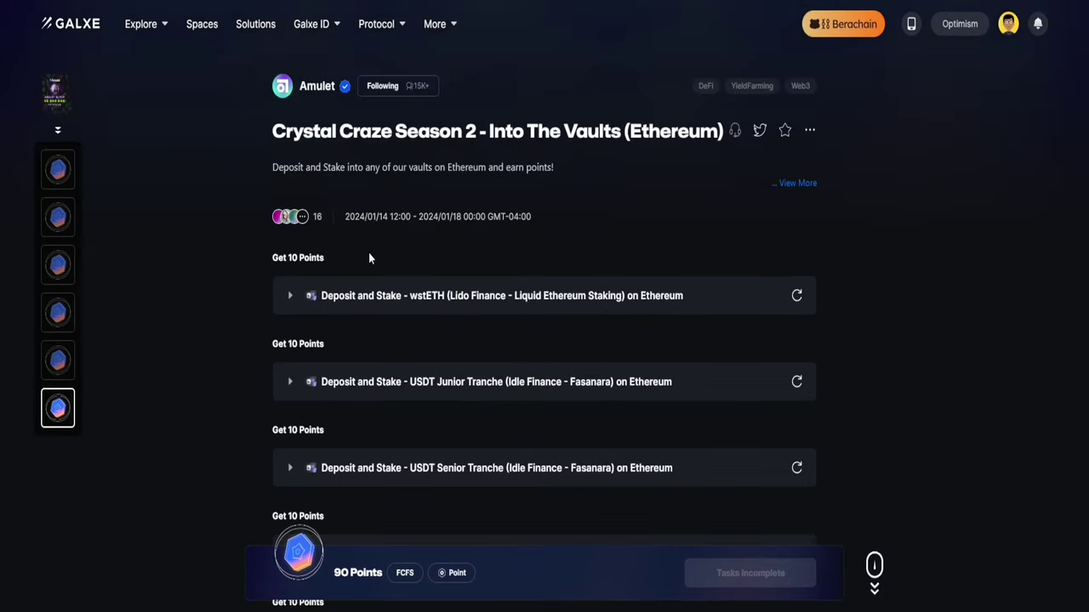
left_click(57, 313)
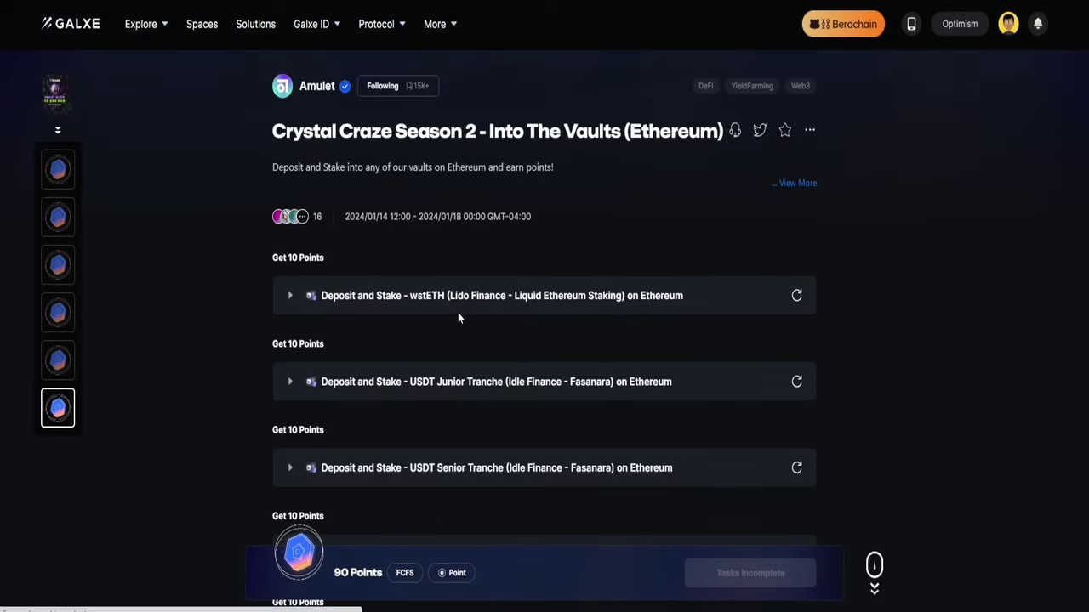
scroll(562, 361, "down", 3)
scroll(591, 247, "down", 2)
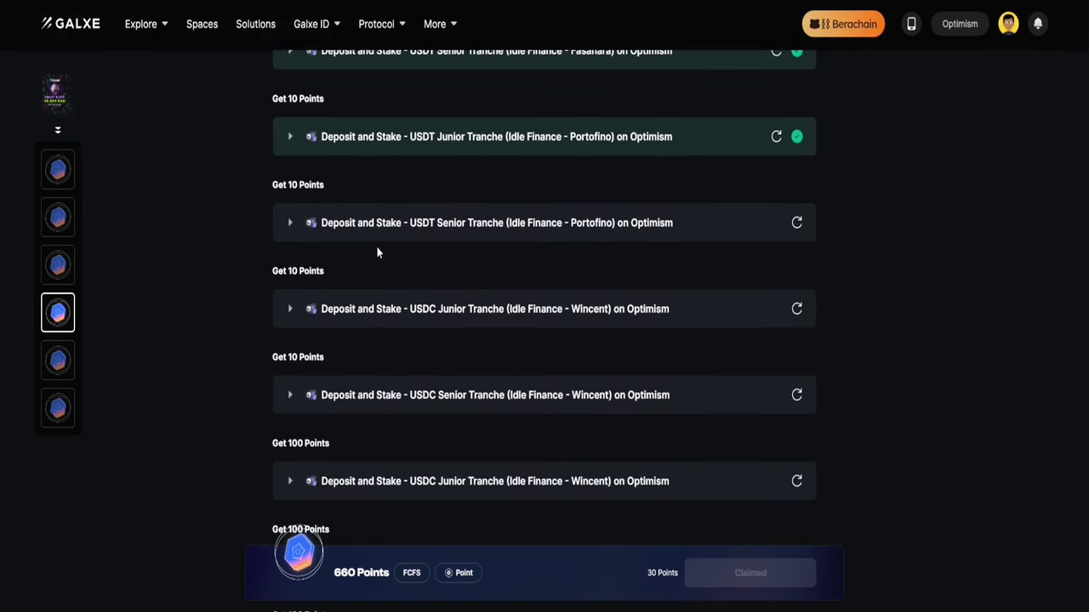
scroll(451, 340, "up", 2)
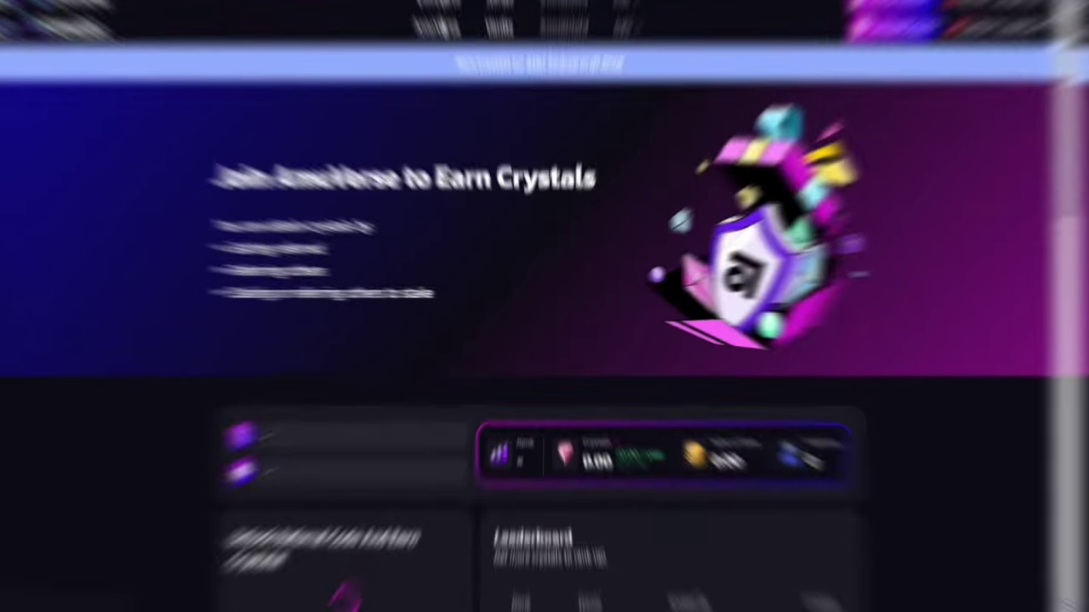
- Switch to Amulet's AmuVerse page and examine the account's rank, crystals, staking and referral statistics
scroll(719, 290, "down", 3)
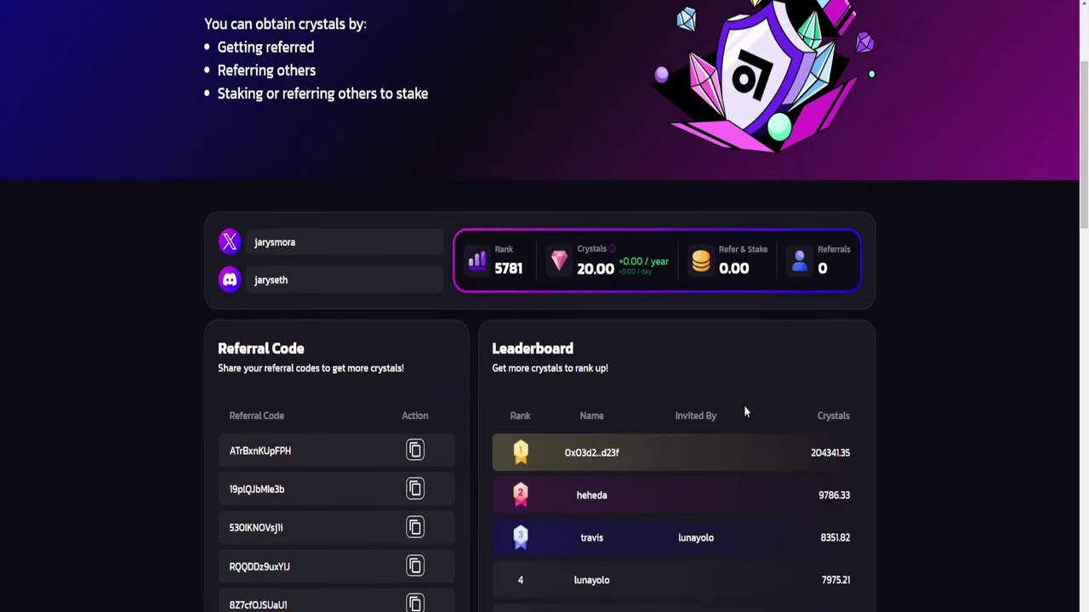
mouse_move(612, 246)
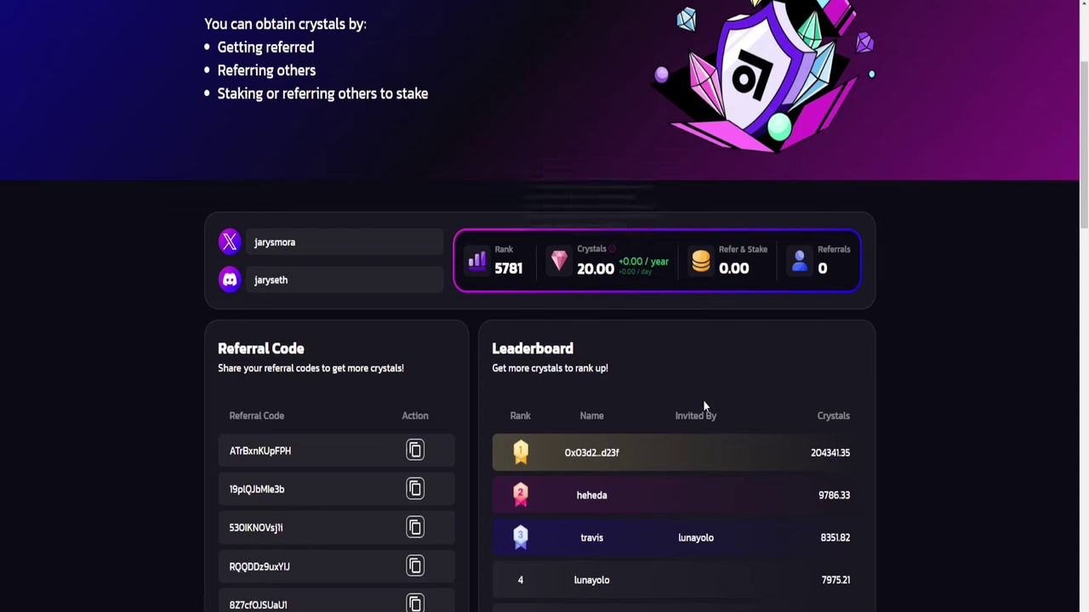
scroll(655, 217, "down", 1)
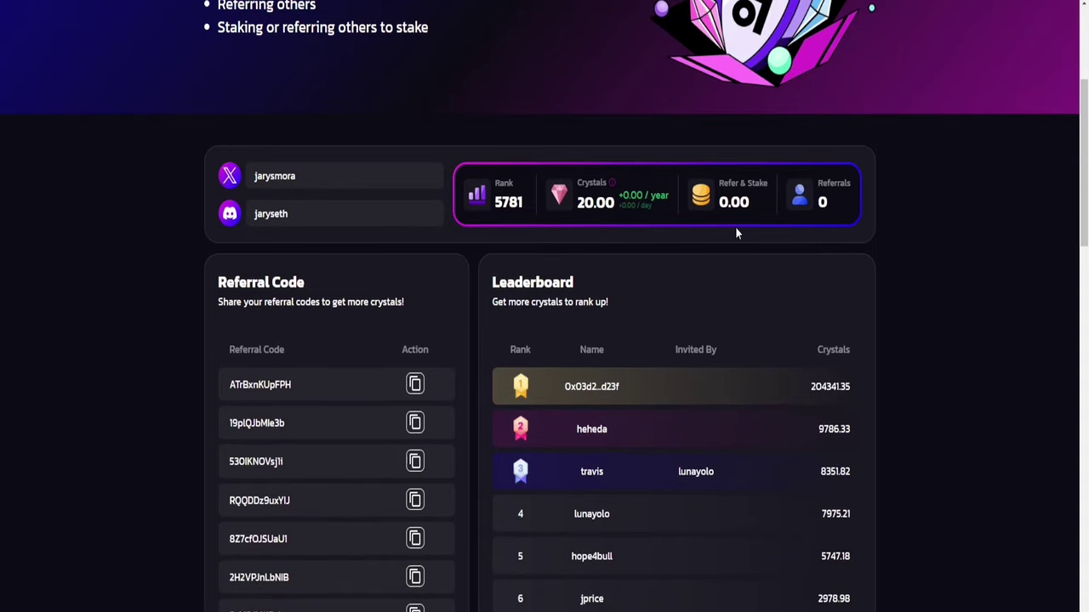
scroll(900, 253, "down", 1)
scroll(728, 237, "up", 3)
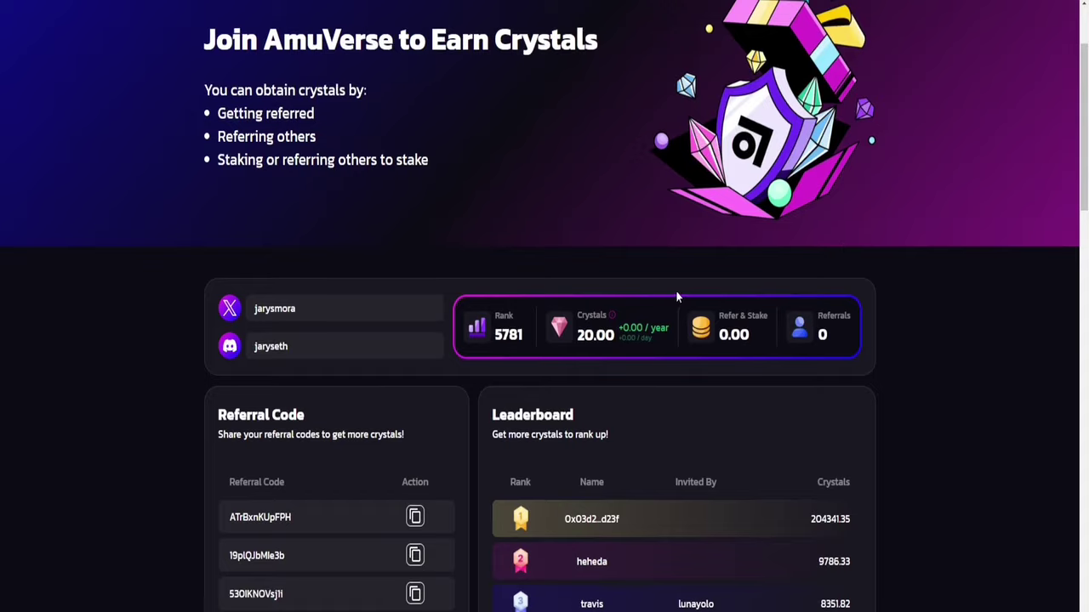
scroll(677, 296, "up", 2)
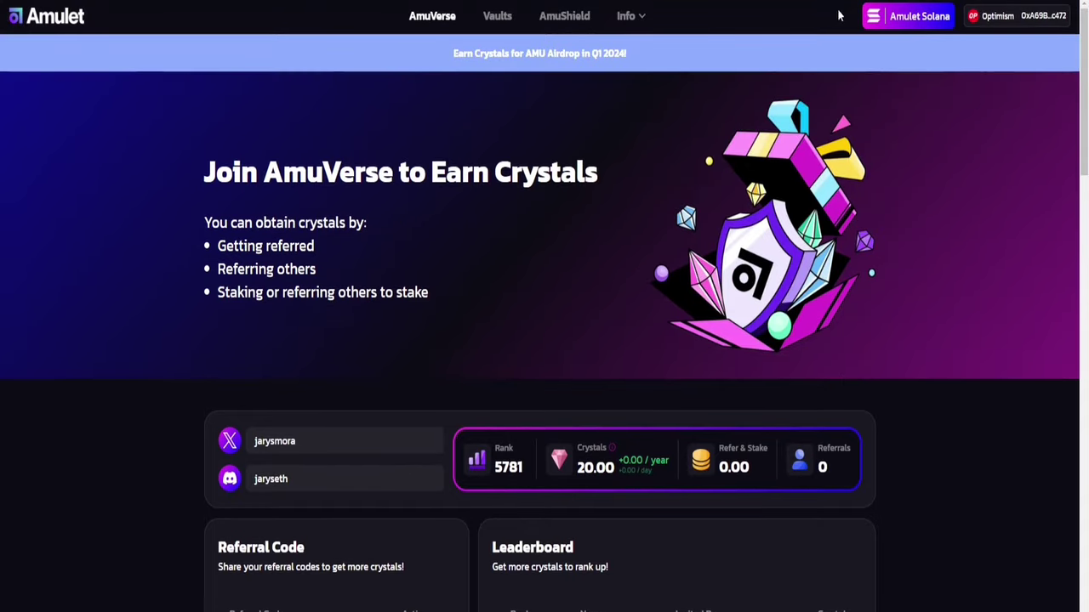
- Open the Vaults page and check the total deposits and the amount deposited in each Optimism vault
left_click(500, 19)
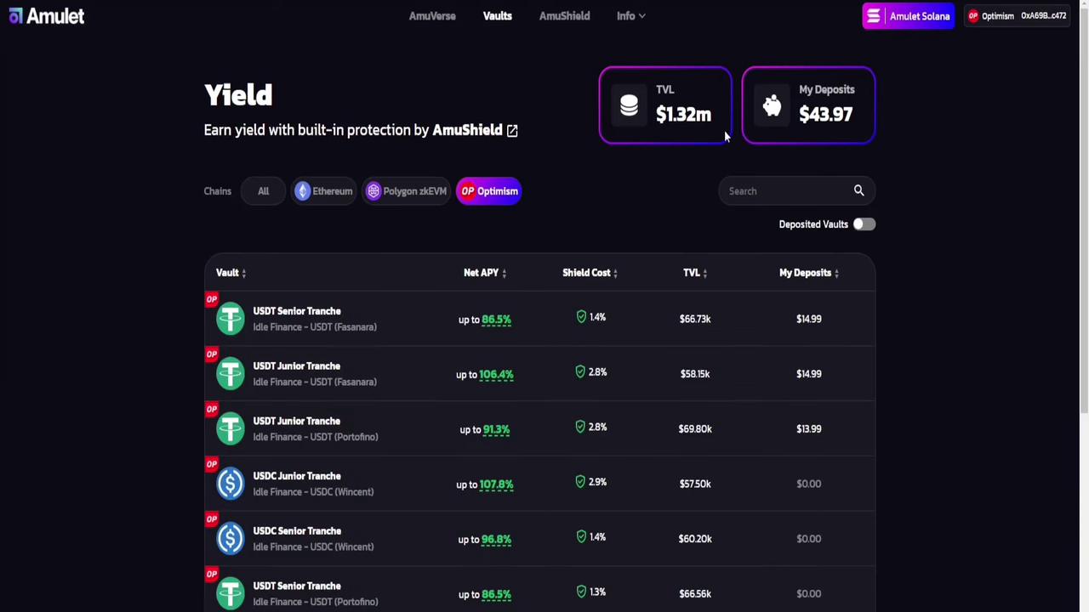
scroll(975, 181, "down", 3)
scroll(785, 142, "up", 3)
- Return to the AmuVerse page and compare the account's crystals and rank with the leaderboard entries
left_click(432, 15)
scroll(907, 245, "down", 2)
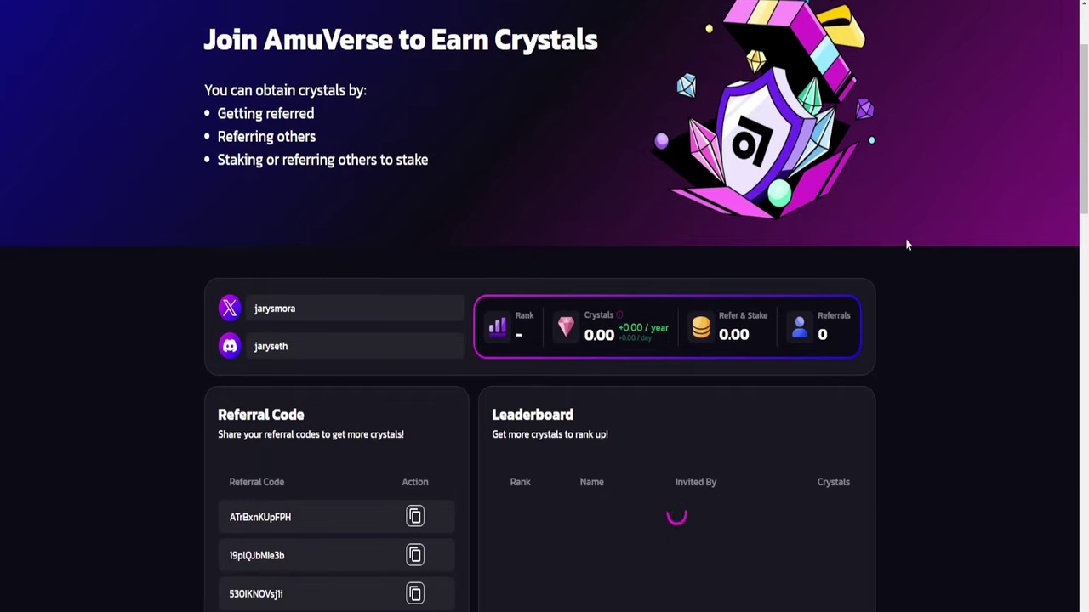
scroll(866, 331, "down", 4)
scroll(595, 357, "down", 1)
scroll(845, 367, "up", 3)
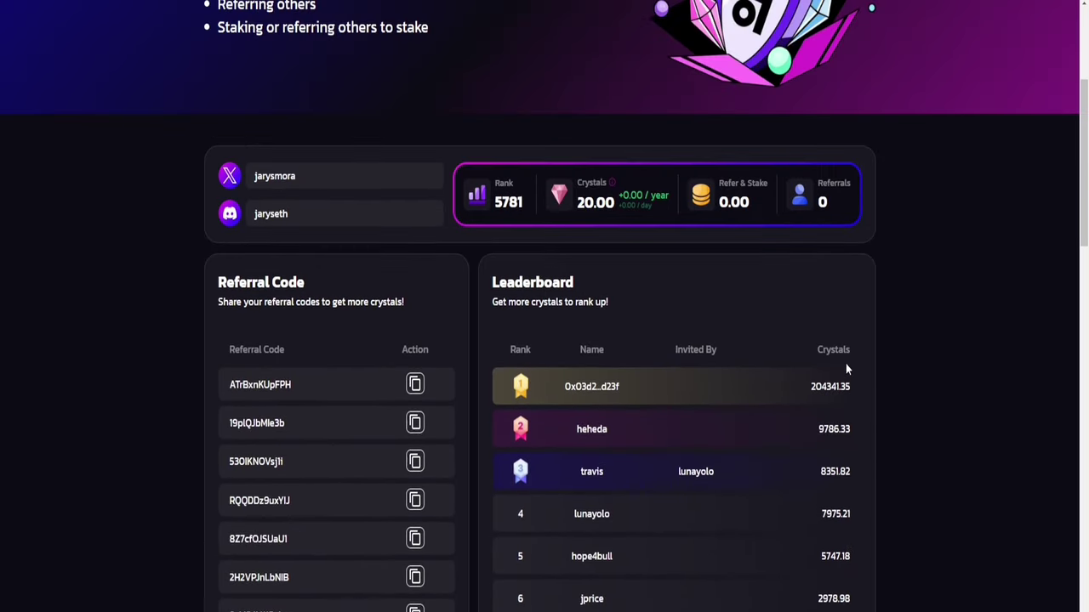
scroll(845, 368, "down", 2)
scroll(845, 280, "down", 3)
scroll(845, 280, "up", 4)
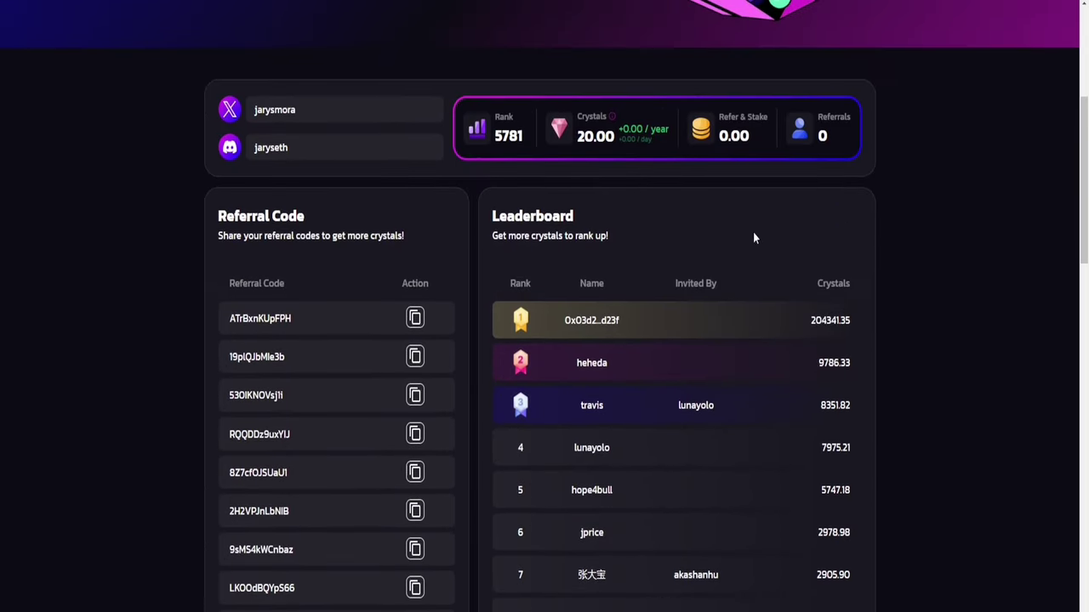
scroll(855, 238, "down", 2)
scroll(855, 242, "down", 1)
scroll(855, 242, "up", 4)
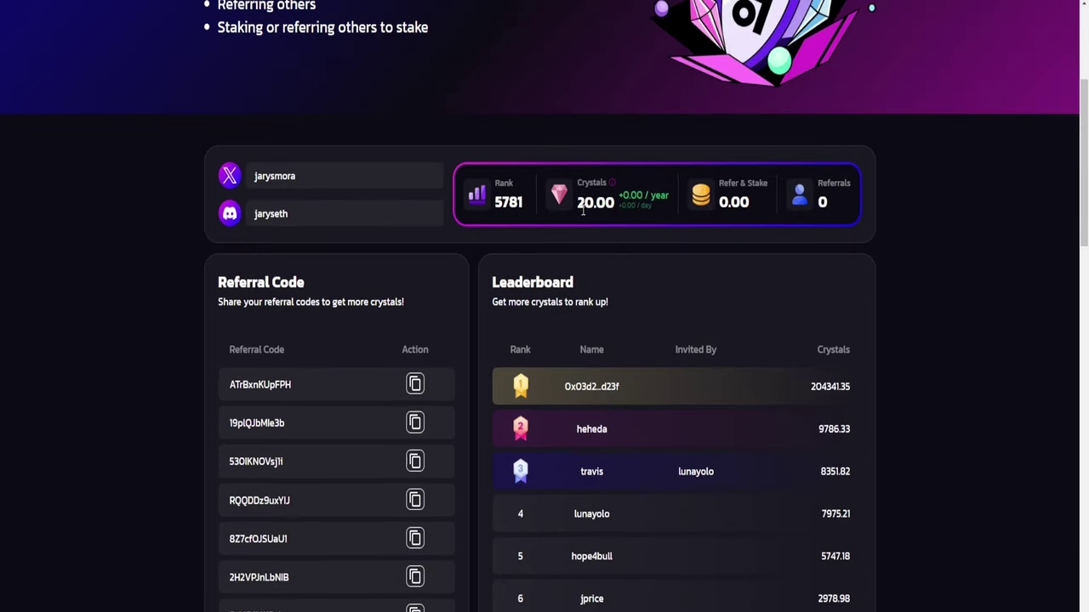
scroll(779, 220, "up", 1)
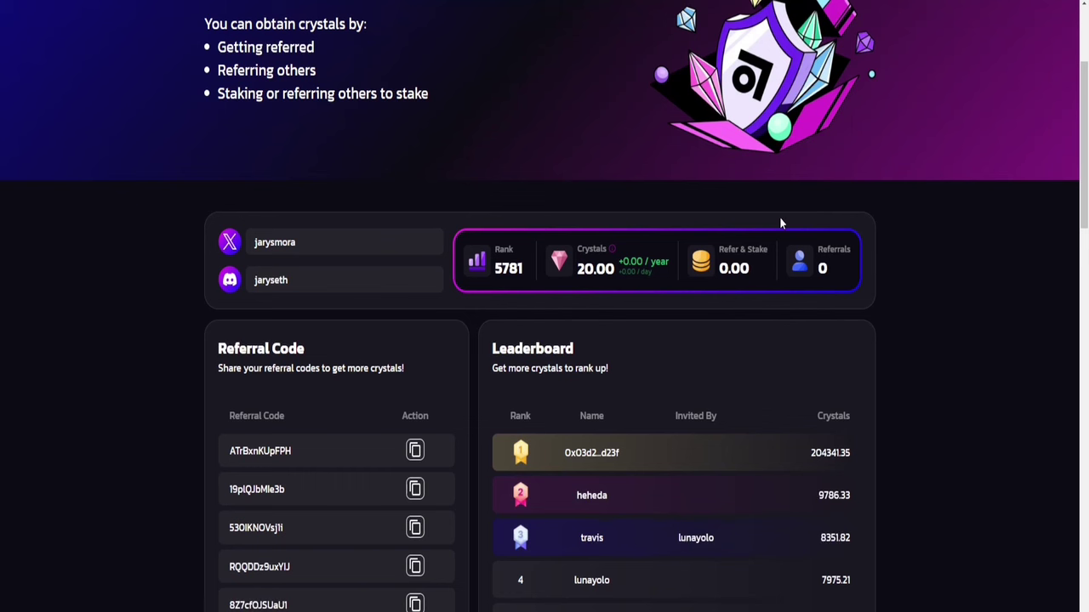
- Review the ways to obtain crystals, the account statistics, the referral codes and the leaderboard on the AmuVerse page
scroll(781, 223, "up", 3)
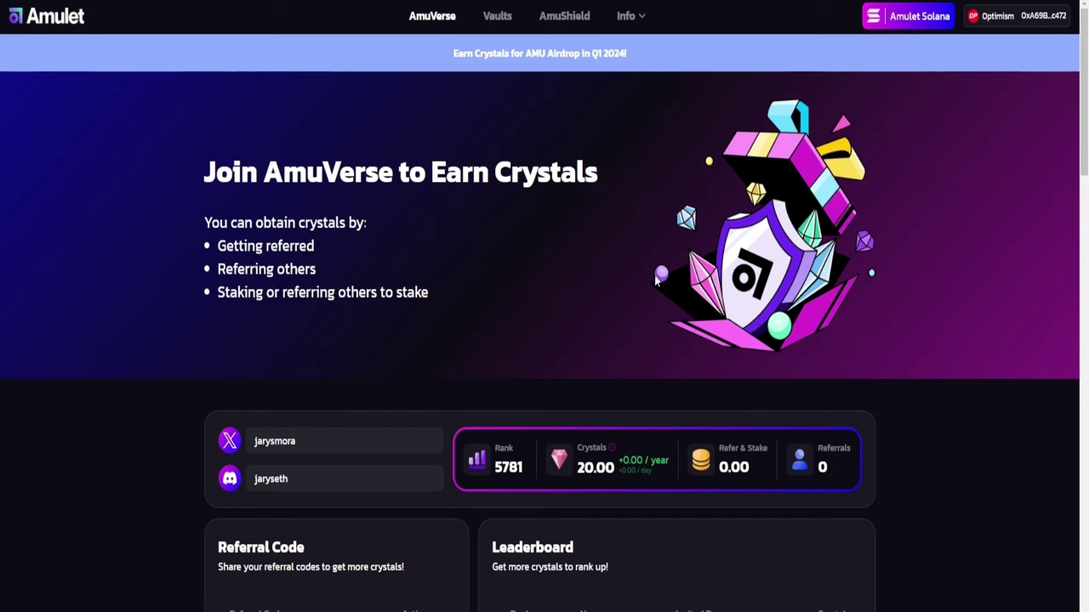
scroll(887, 323, "down", 5)
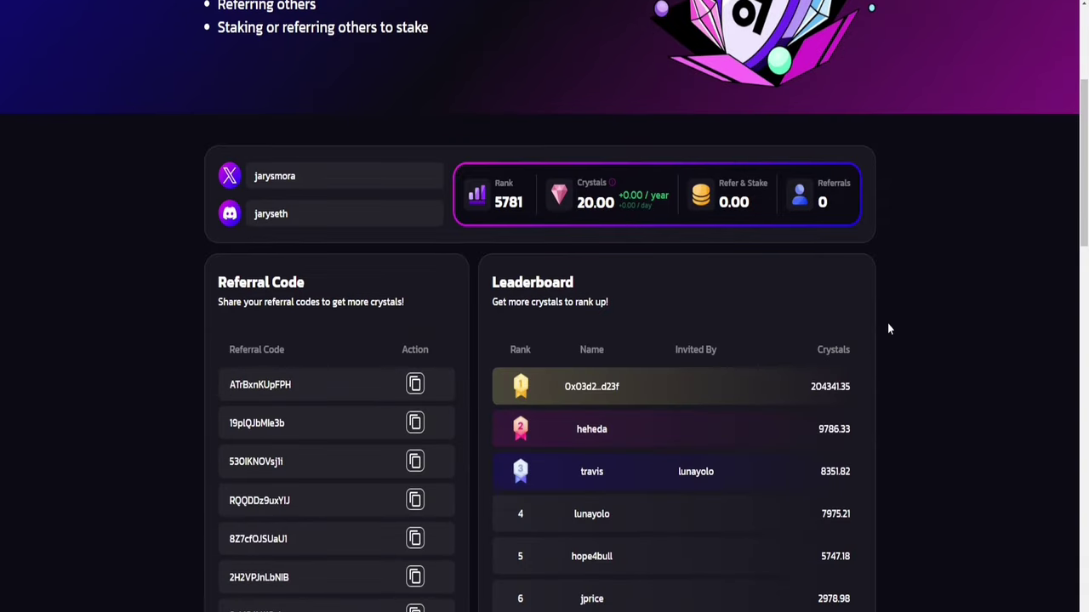
scroll(887, 325, "down", 3)
scroll(887, 325, "up", 8)
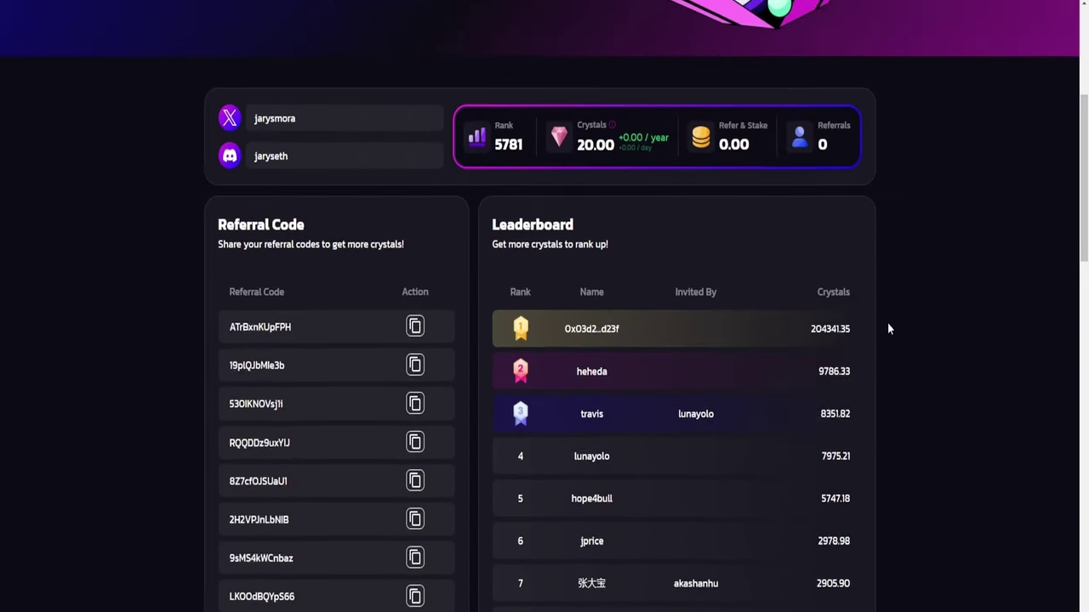
scroll(832, 337, "down", 1)
scroll(832, 337, "up", 1)
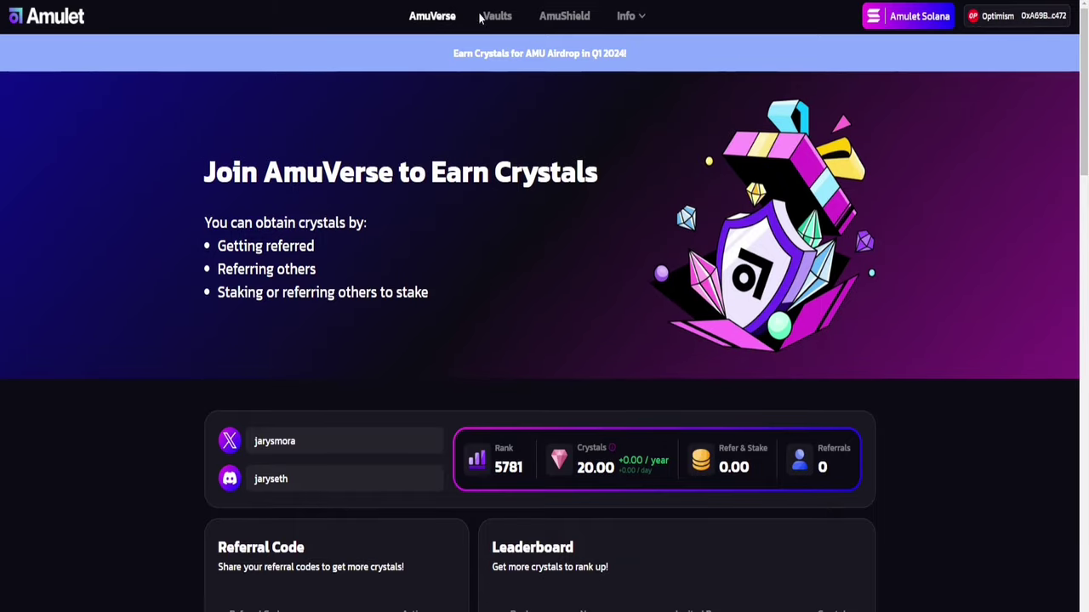
scroll(695, 405, "down", 5)
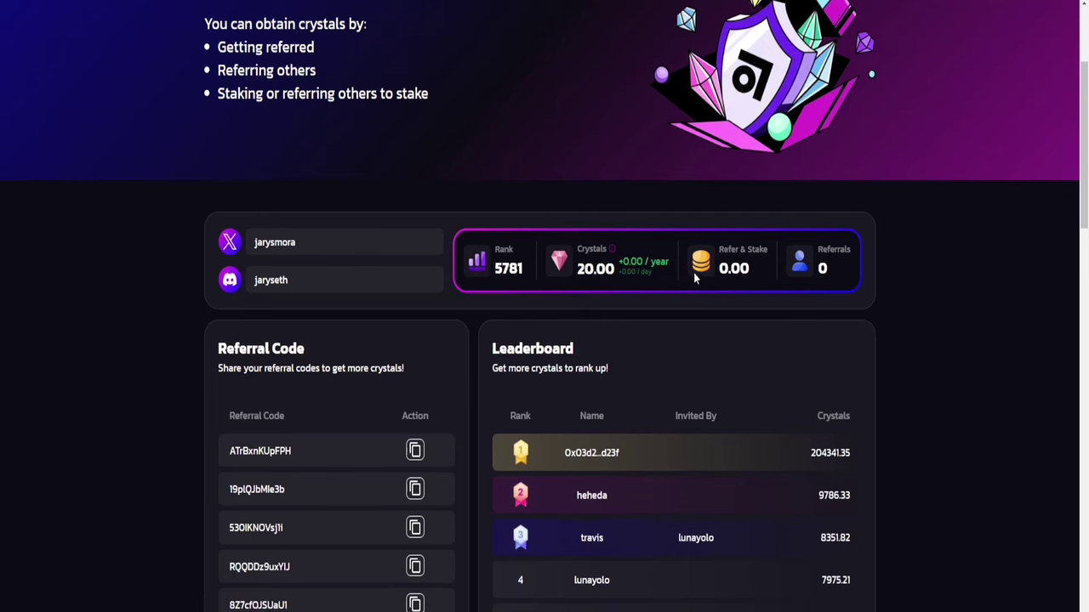
scroll(848, 416, "down", 10)
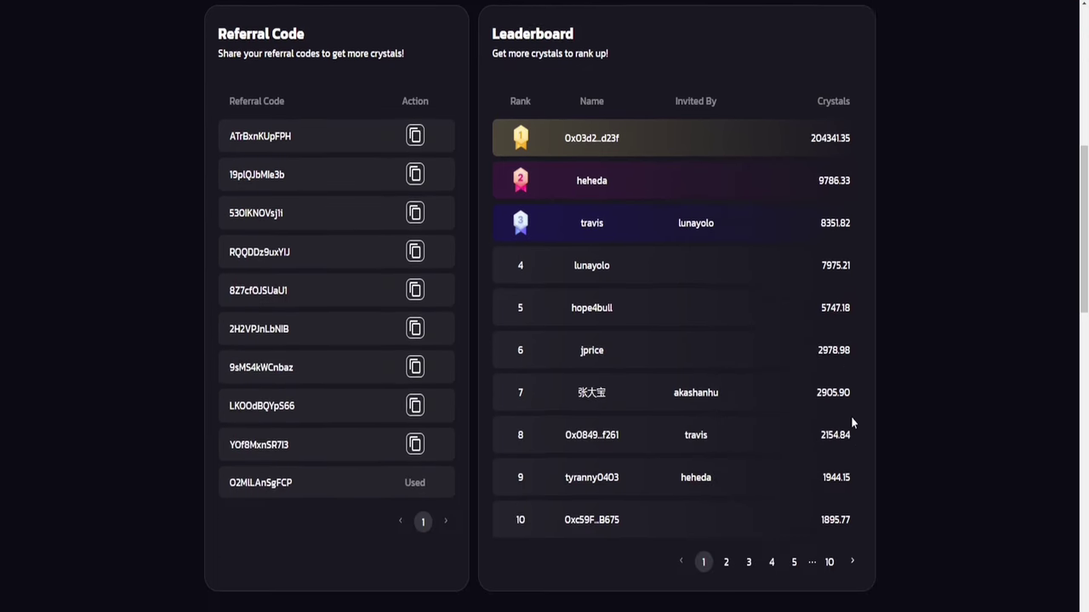
scroll(850, 416, "up", 10)
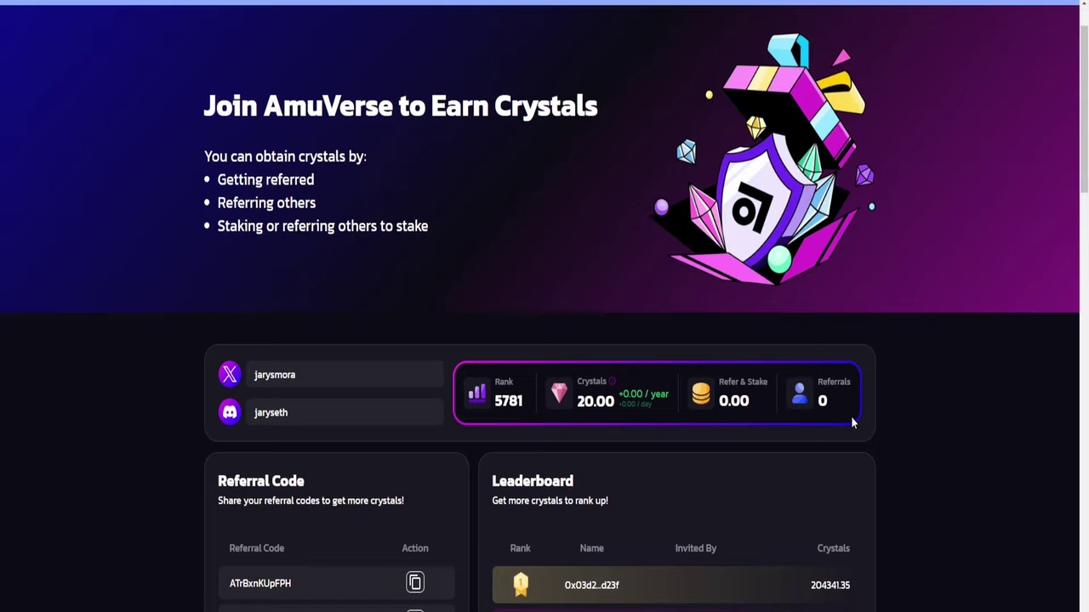